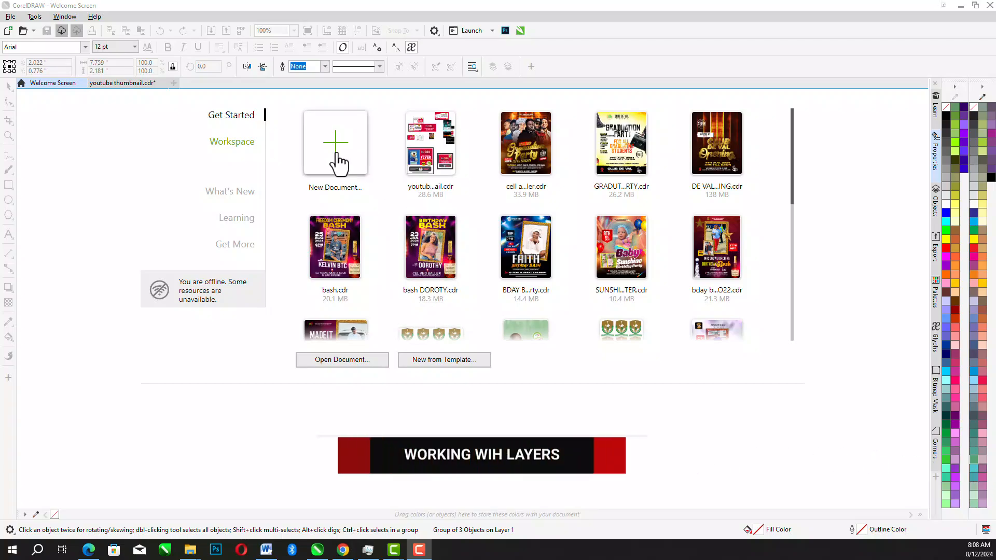
- Create a new 10 × 10 inch document in RGB colour mode, keeping inches as the unit
click(376, 215)
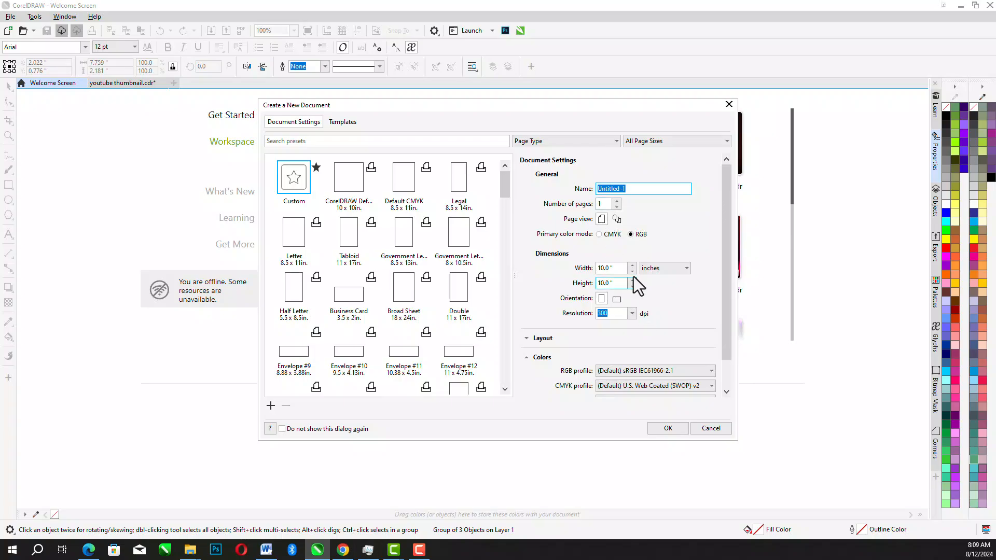
click(657, 269)
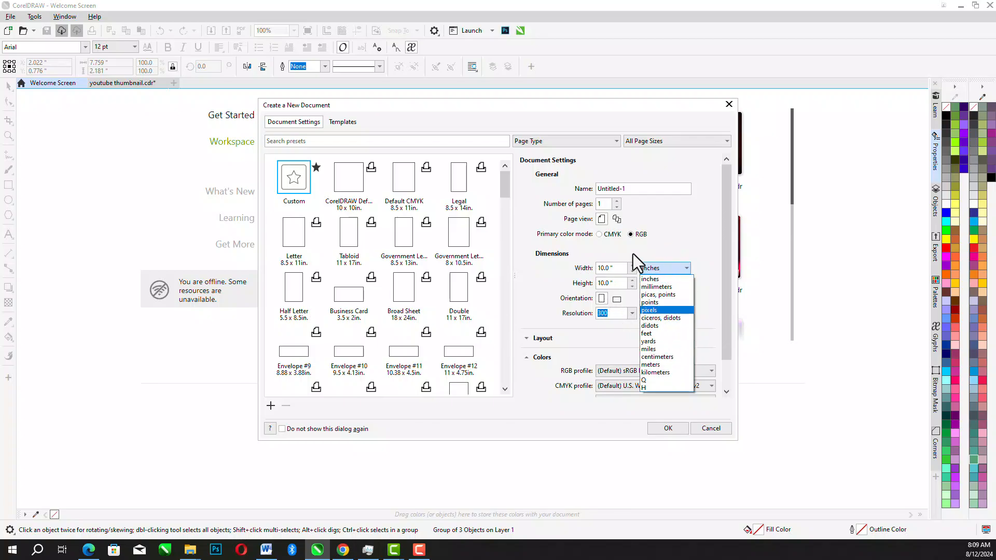
click(674, 247)
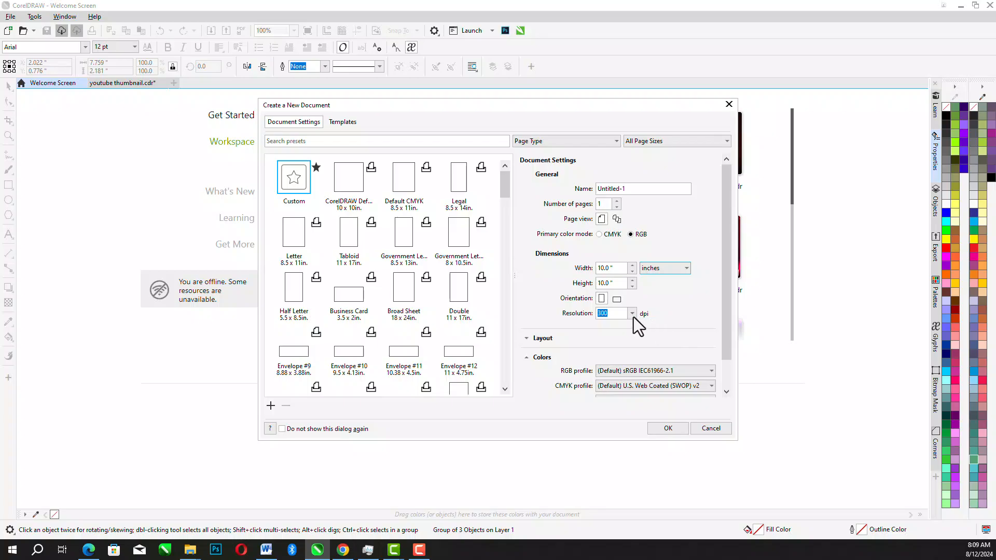
click(669, 426)
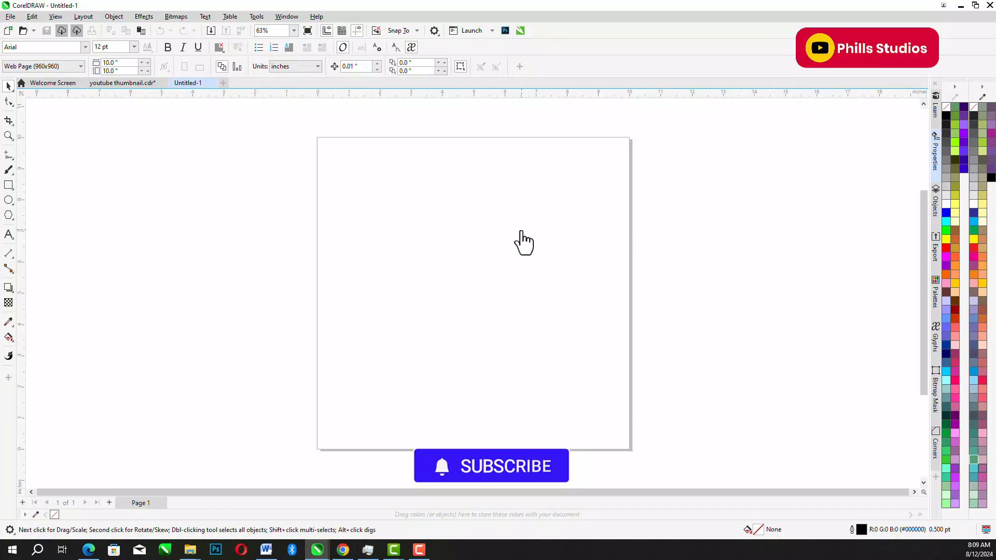
- Find Objects in the list of dockers and expand the Objects docker
click(289, 18)
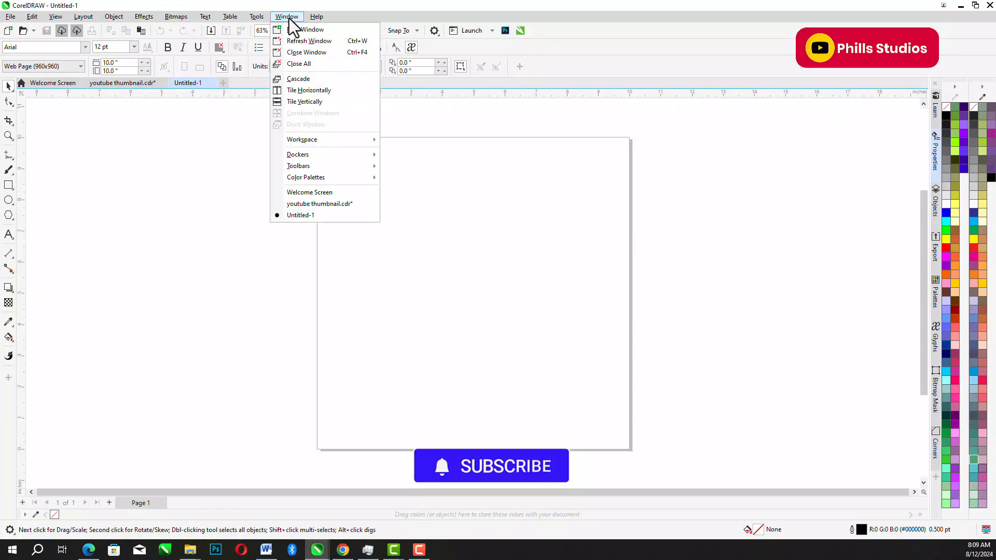
mouse_move(370, 156)
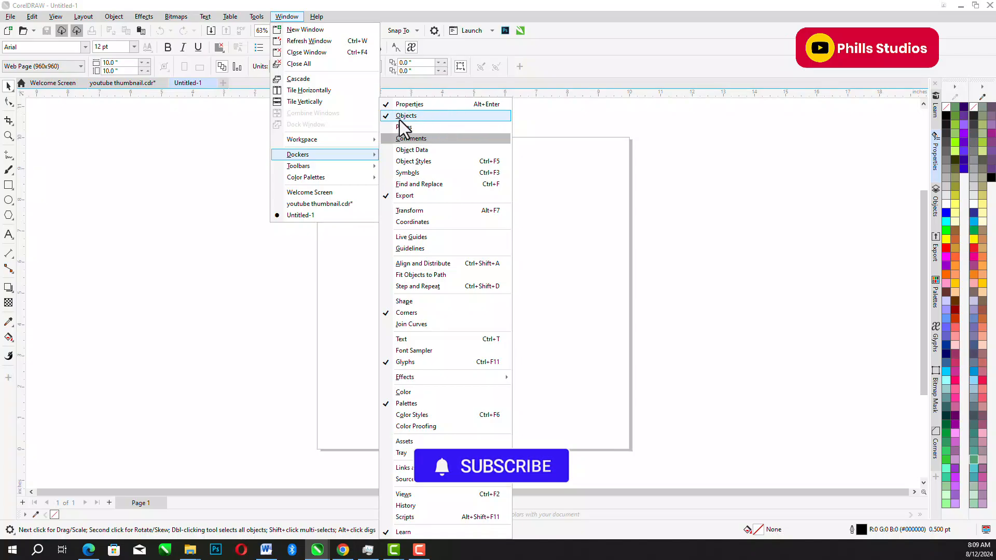
click(692, 155)
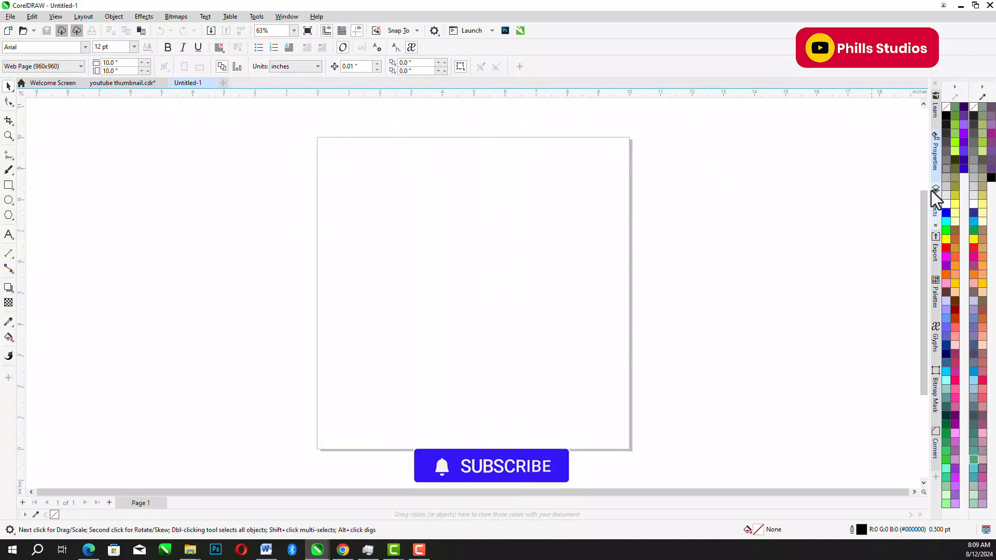
click(933, 206)
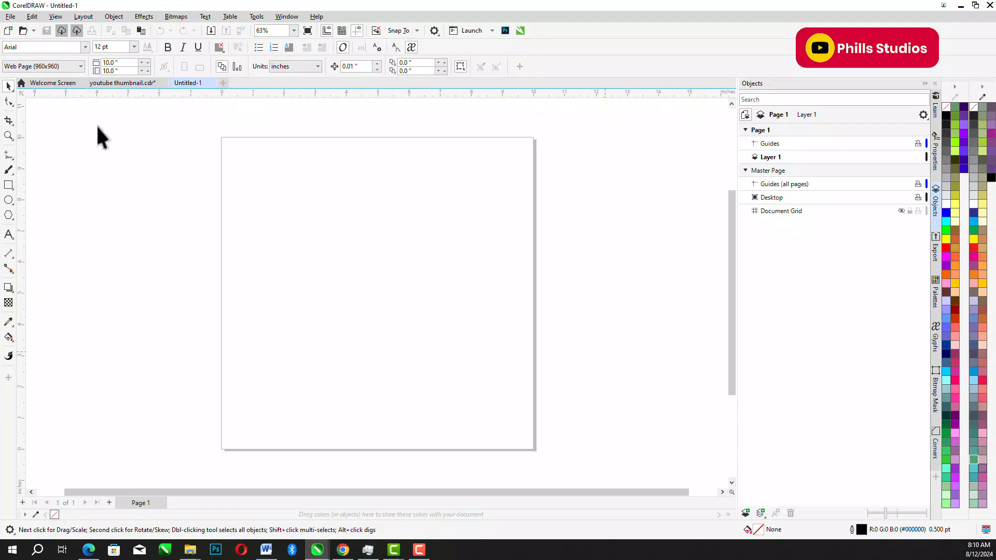
- Draw a rectangle about 2.24 × 2.33 inches and a five-sided polygon about 2.4 × 2.59 inches on Layer 1
click(8, 184)
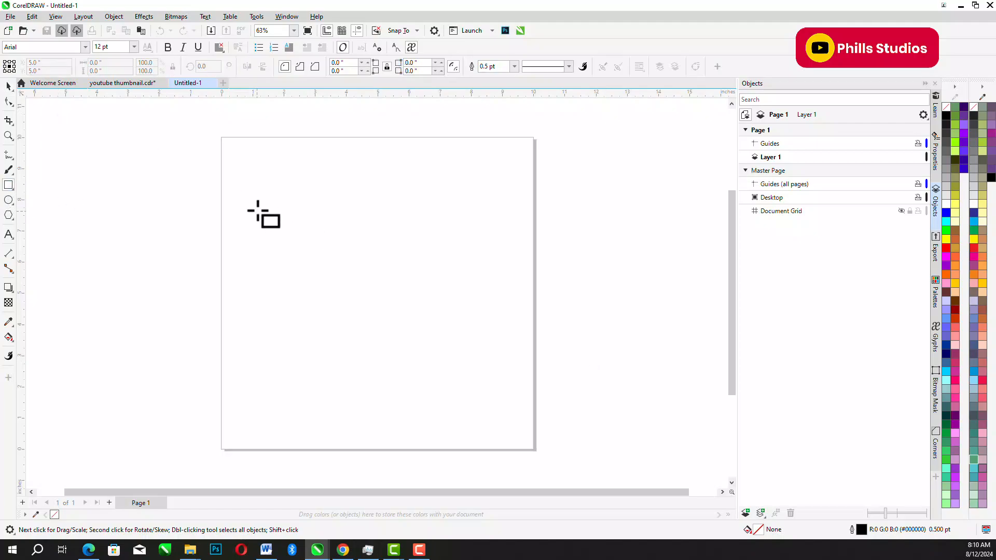
drag(257, 197, 328, 270)
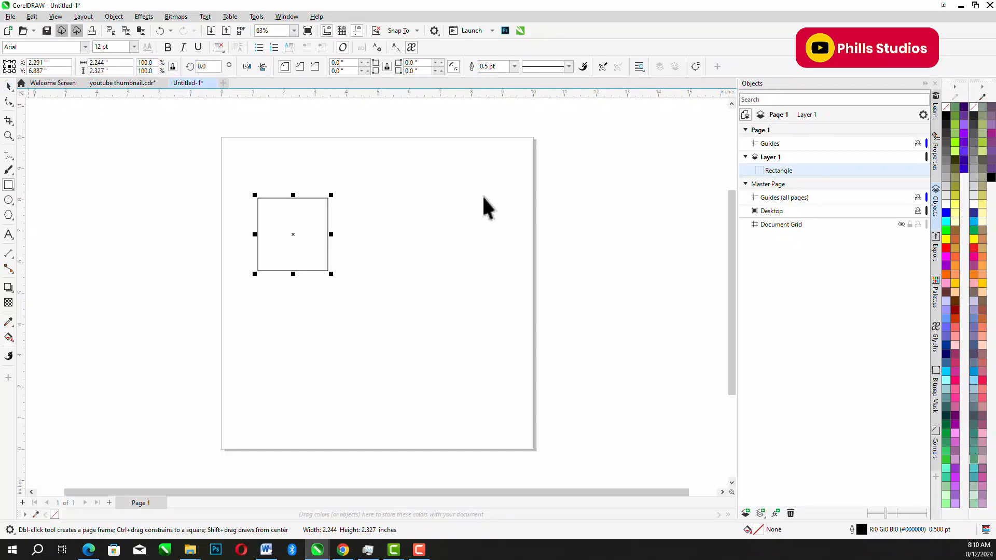
key(space)
click(8, 215)
drag(371, 253, 449, 340)
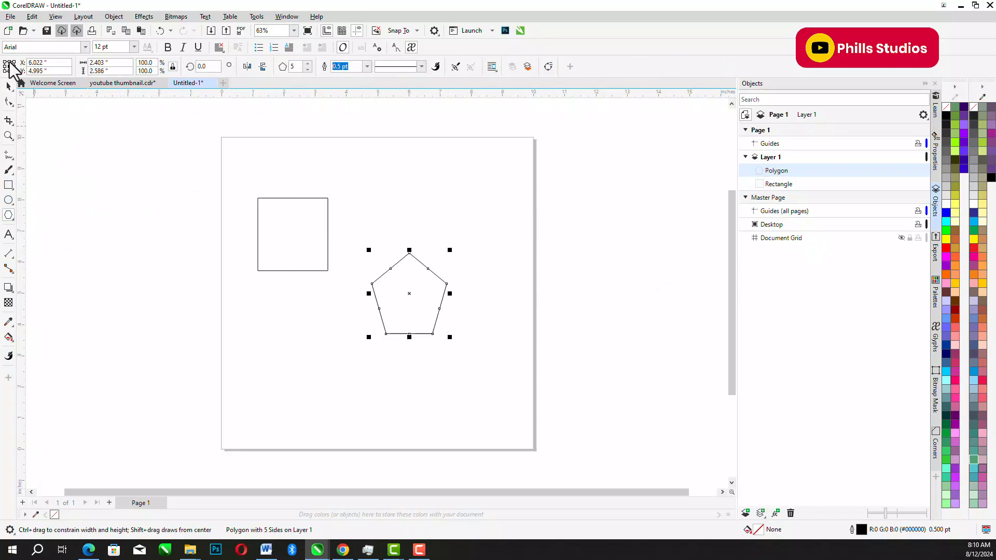
- Draw an ellipse about 2.66 × 2.51 inches below the rectangle and move it slightly upward
click(8, 201)
drag(254, 322, 339, 400)
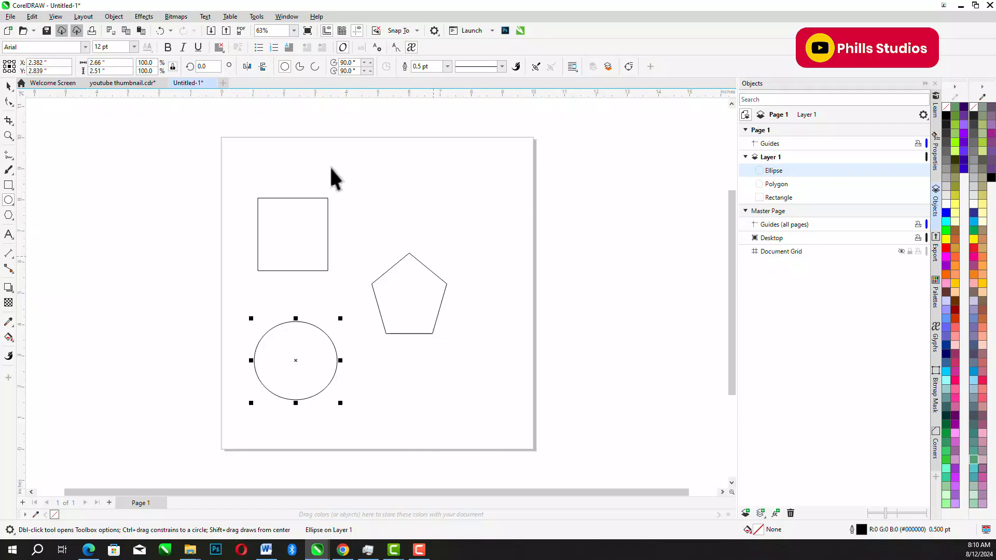
key(space)
drag(304, 344, 318, 315)
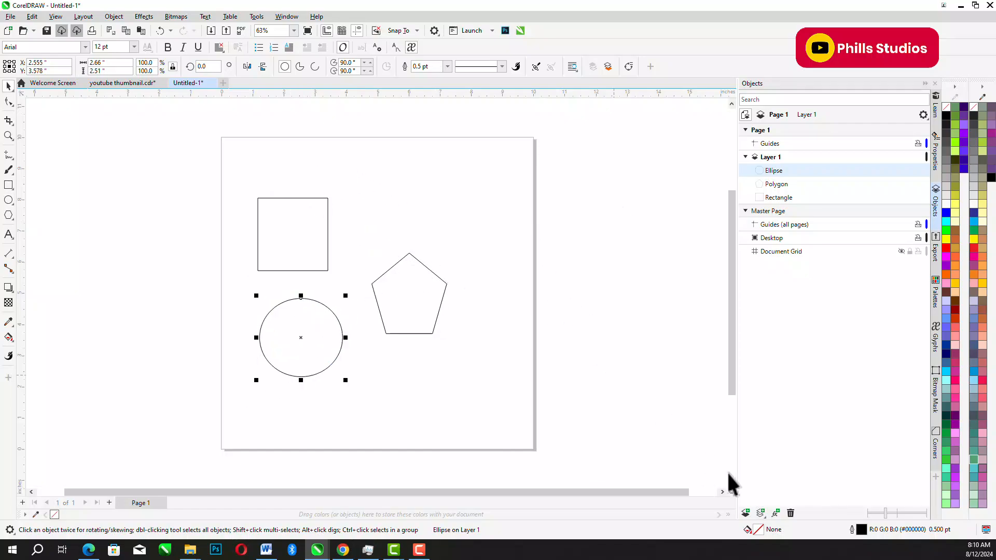
- Add a new layer above Layer 1, make it active and draw a tall rectangle about 1.93 × 2.91 inches on it
click(745, 513)
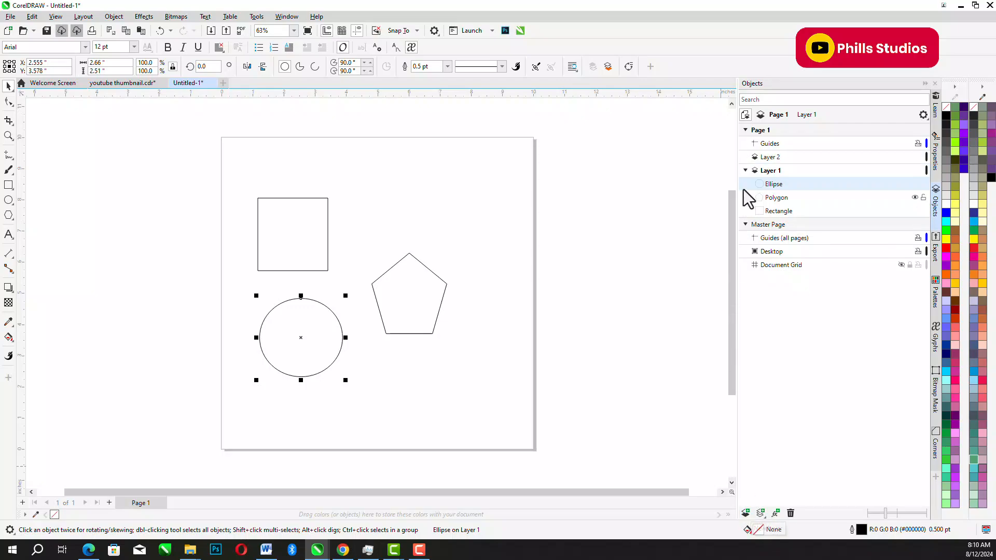
click(771, 159)
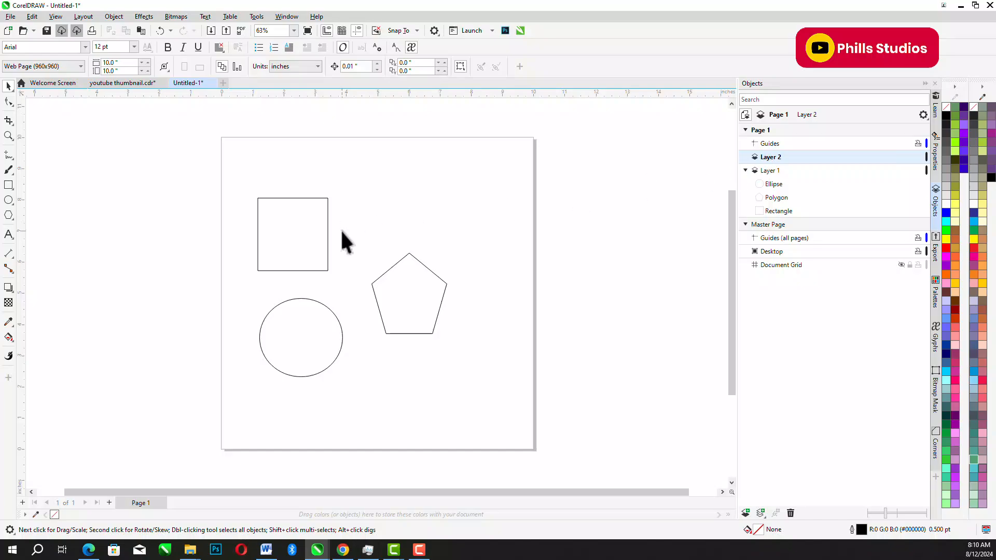
click(9, 185)
drag(494, 180, 560, 278)
- Move the three Layer 1 shapes leftward past the page edge and reposition the Layer 2 rectangle separately
click(7, 89)
drag(447, 234, 350, 313)
drag(527, 238, 502, 201)
drag(210, 196, 475, 414)
drag(395, 313, 319, 291)
drag(463, 258, 445, 275)
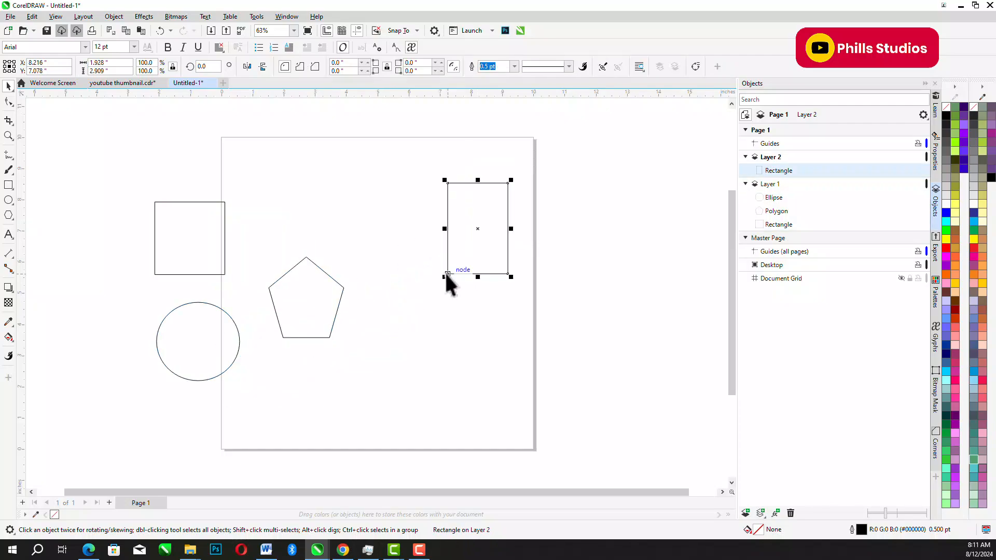
- Delete all four shapes across both layers and collapse the Objects docker
drag(106, 168, 565, 410)
drag(321, 298, 365, 284)
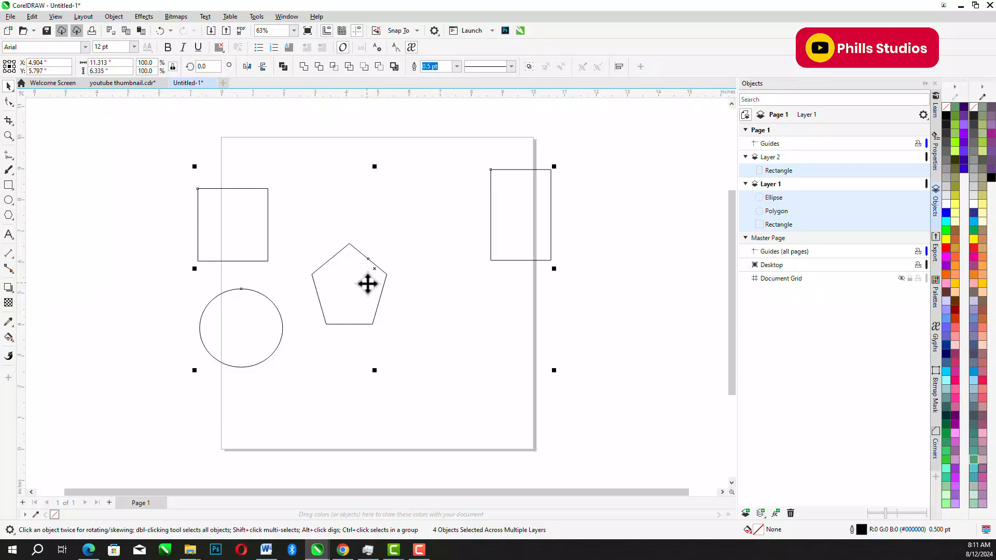
key(Delete)
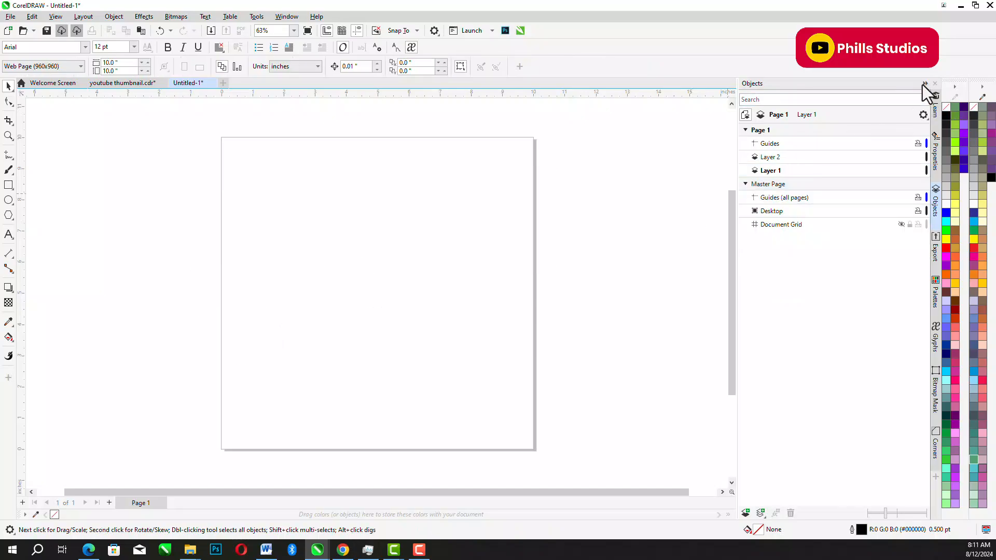
click(923, 85)
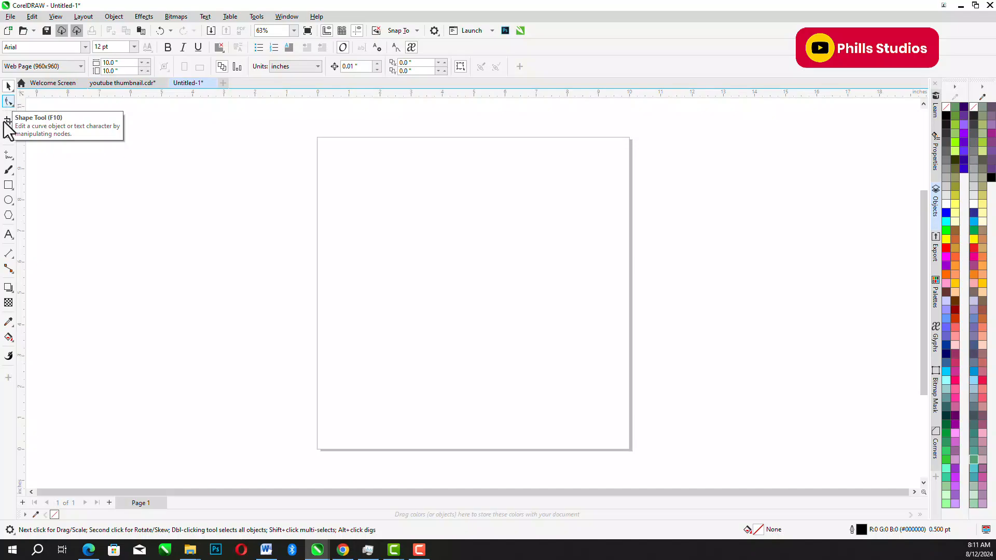
- Draw a rectangle about 3.09 × 2.46 inches and try to pull out its upper-right corner with the Shape tool
click(9, 186)
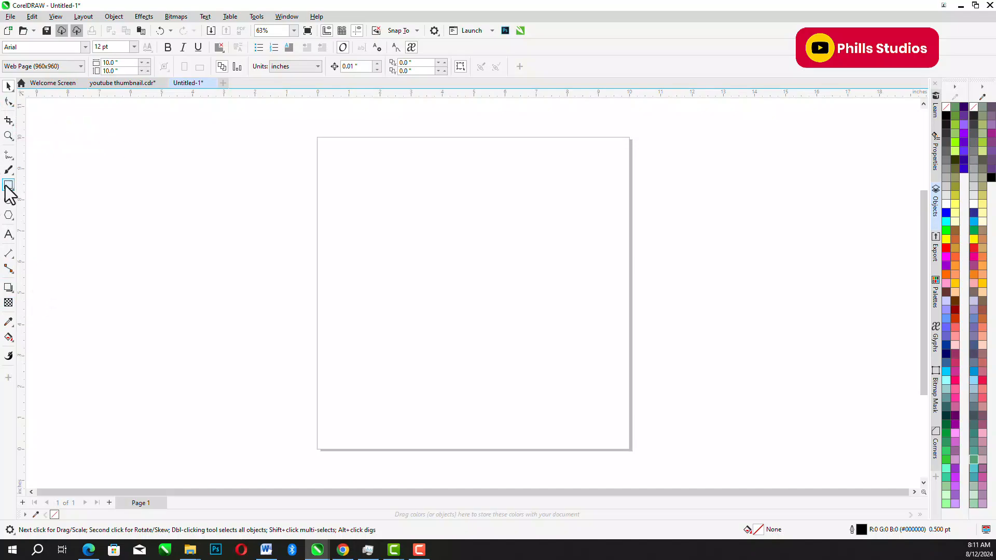
drag(363, 231, 460, 309)
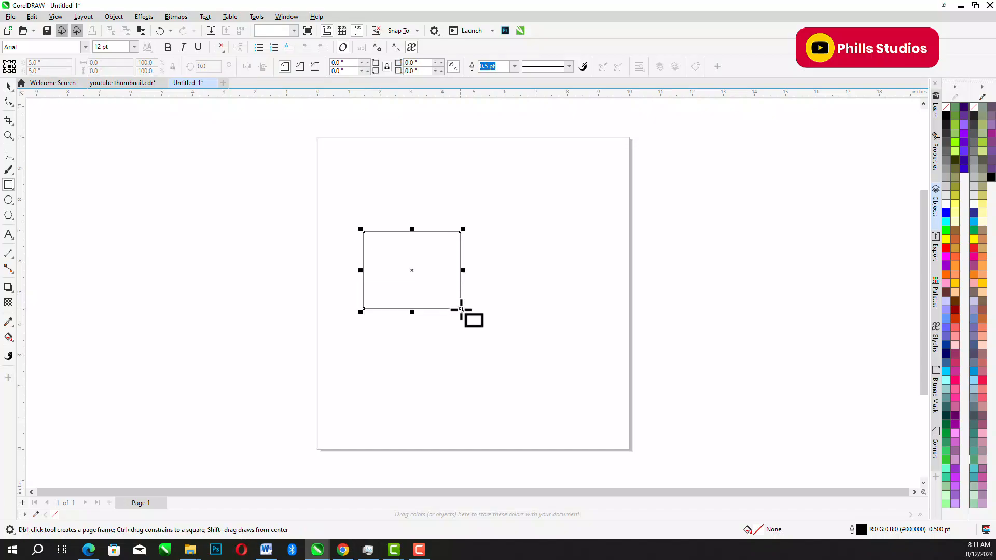
click(8, 102)
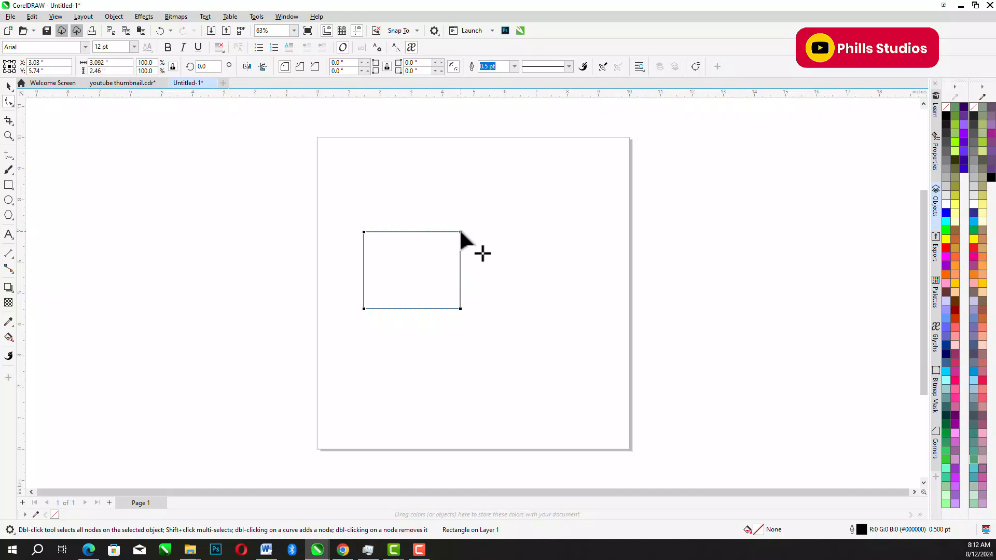
drag(461, 232, 493, 219)
- Convert the rectangle to curves and pull its upper-right and lower-right nodes outward
click(113, 16)
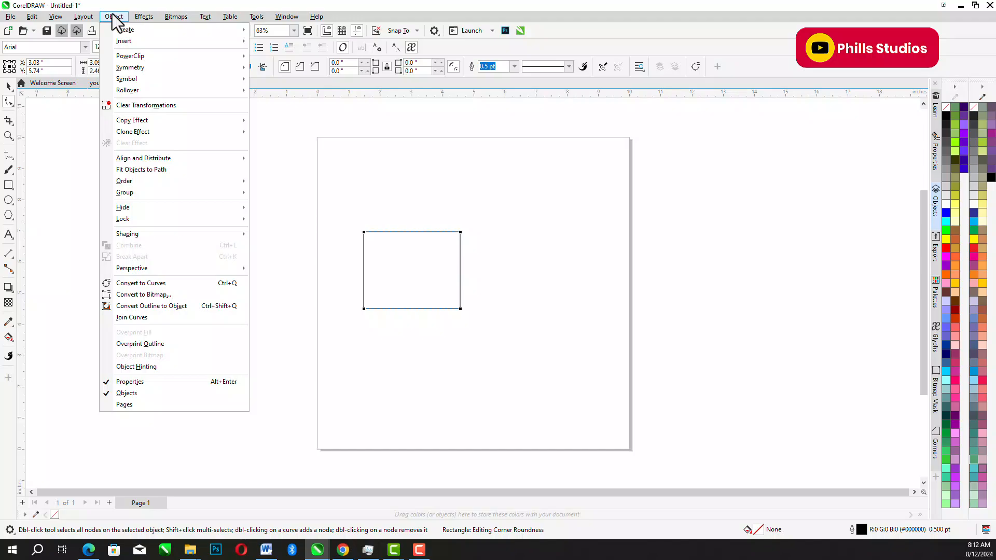
click(170, 283)
drag(473, 211, 494, 183)
drag(460, 307, 520, 330)
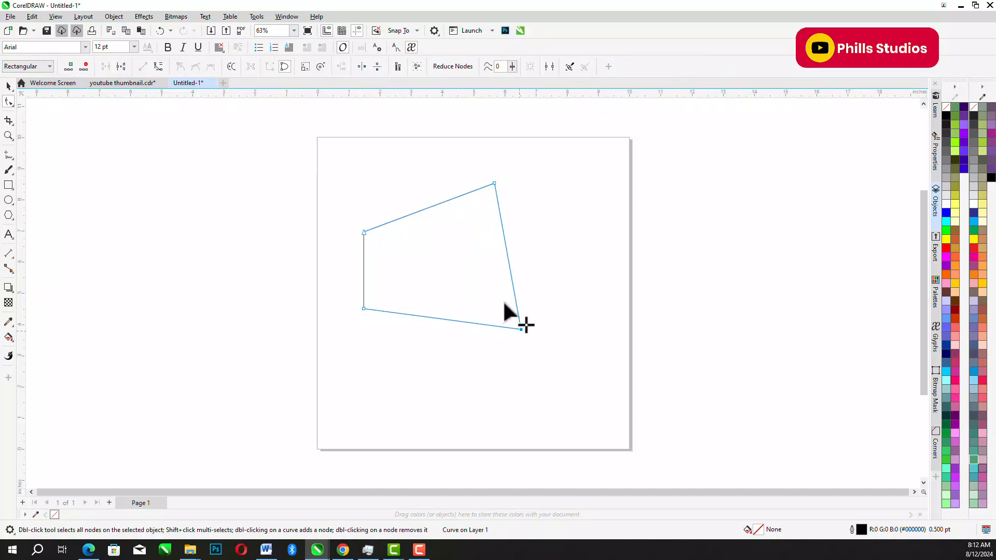
- Add a node midway along the shape's right edge and pull it outward to form a five-cornered shape
click(506, 250)
right_click(505, 249)
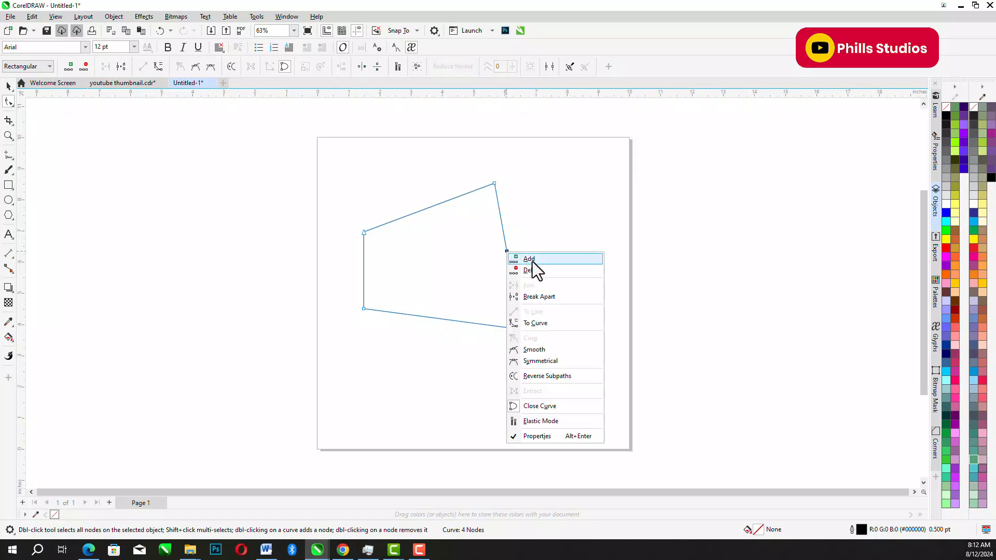
click(532, 261)
drag(507, 250, 547, 242)
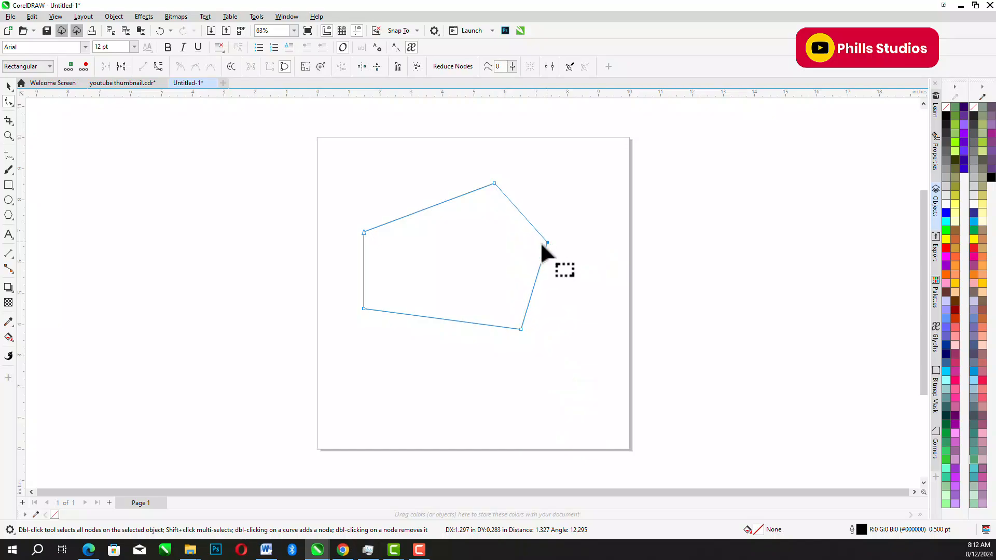
- Delete the node point picked on the shape's bottom edge, then undo the deletion
click(443, 319)
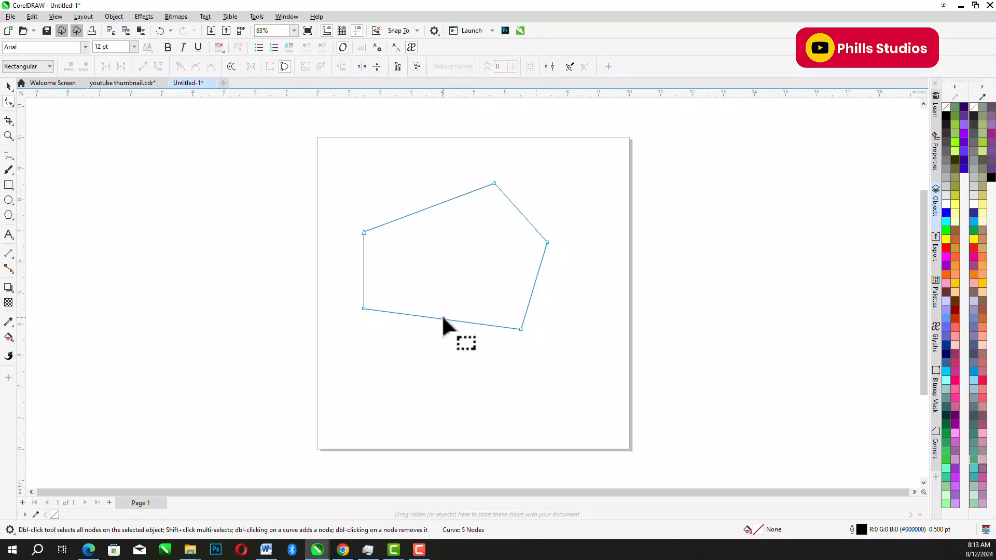
right_click(443, 318)
click(438, 319)
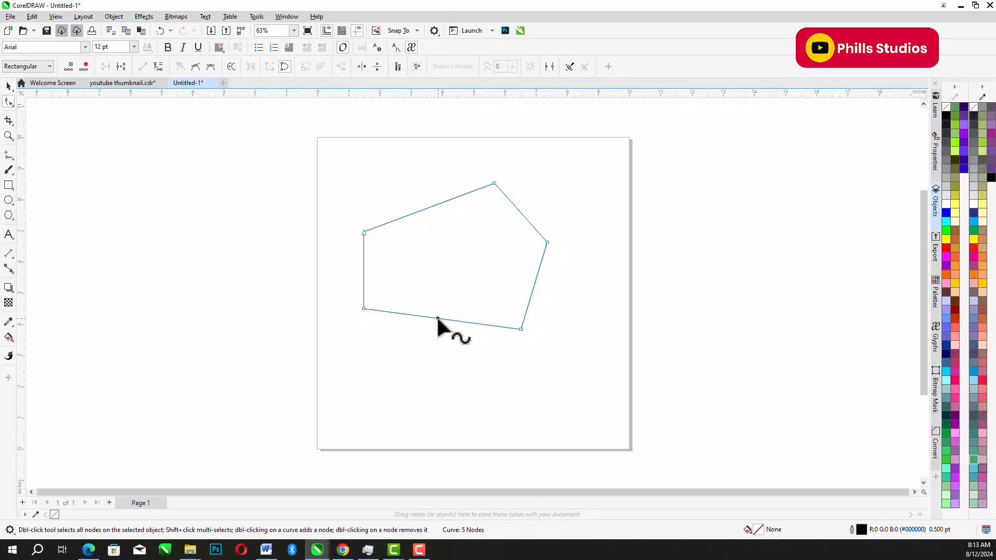
right_click(438, 318)
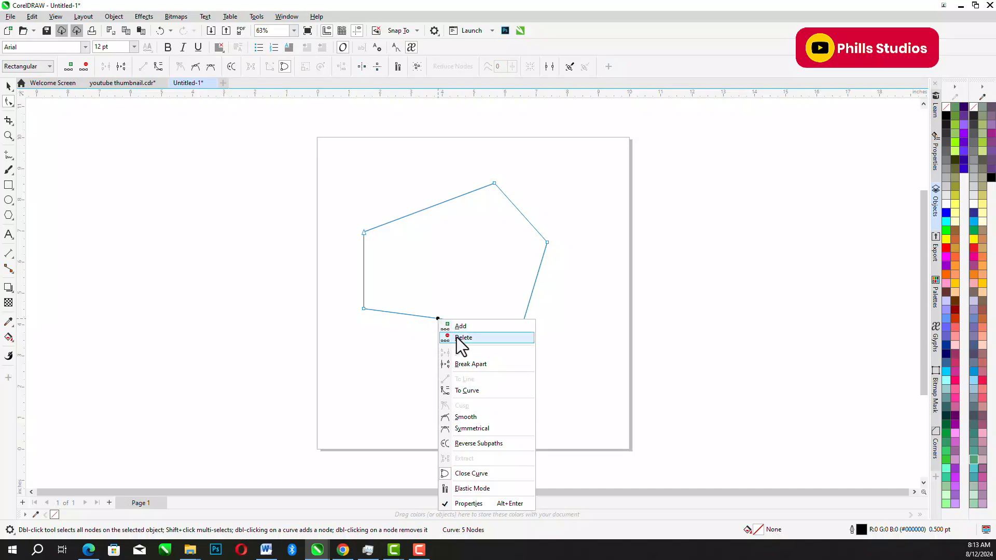
click(457, 337)
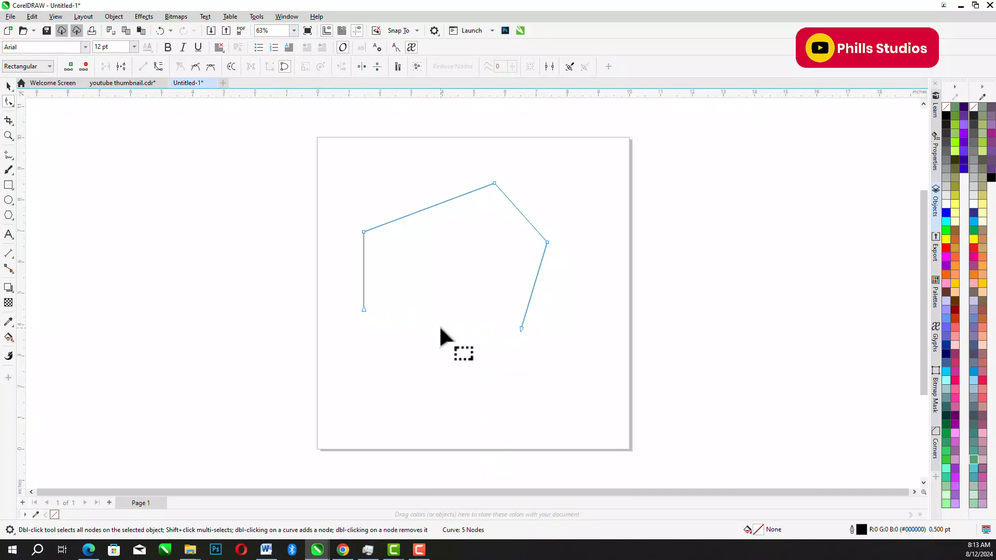
click(159, 31)
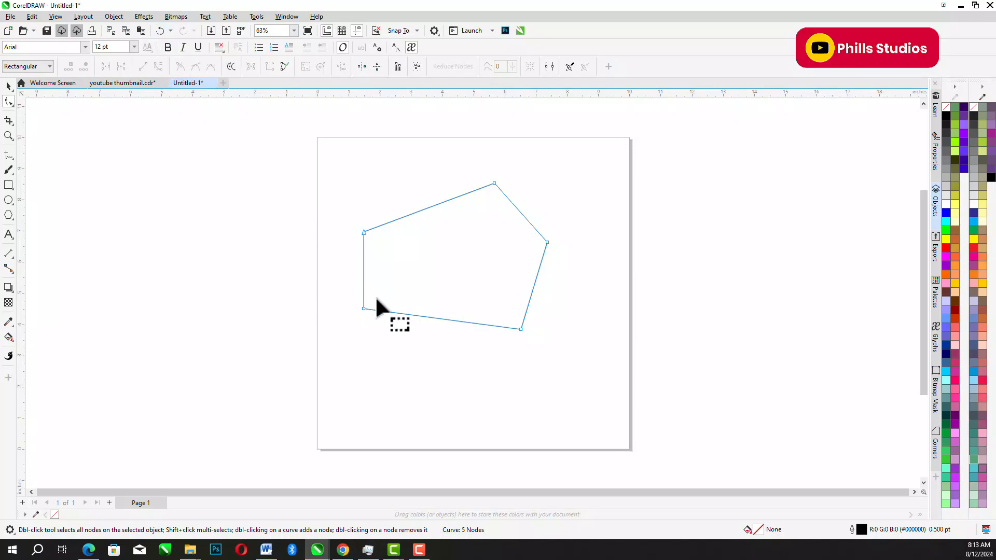
- Convert the shape's bottom edge to a curve and bend it into an S-shape using its two control handles
click(436, 317)
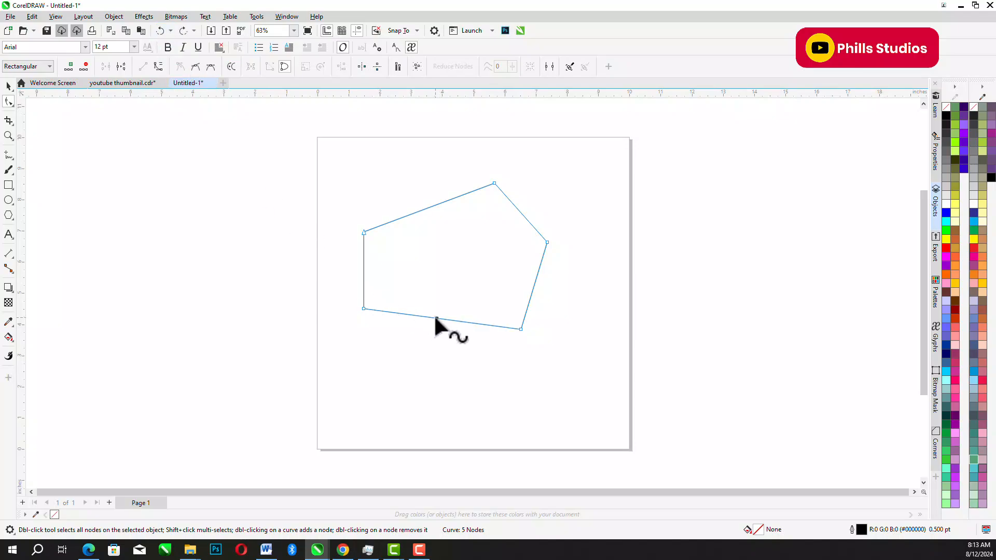
right_click(436, 317)
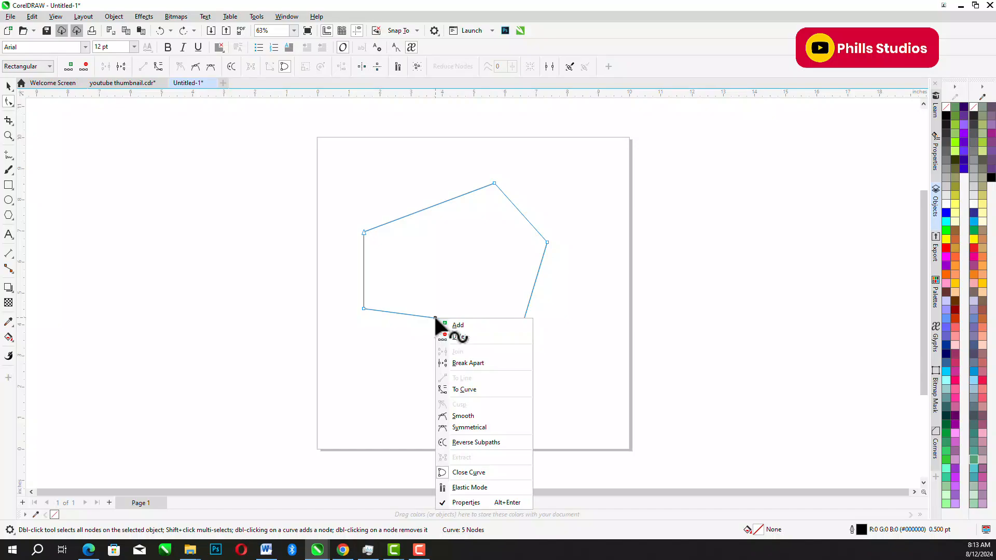
click(472, 390)
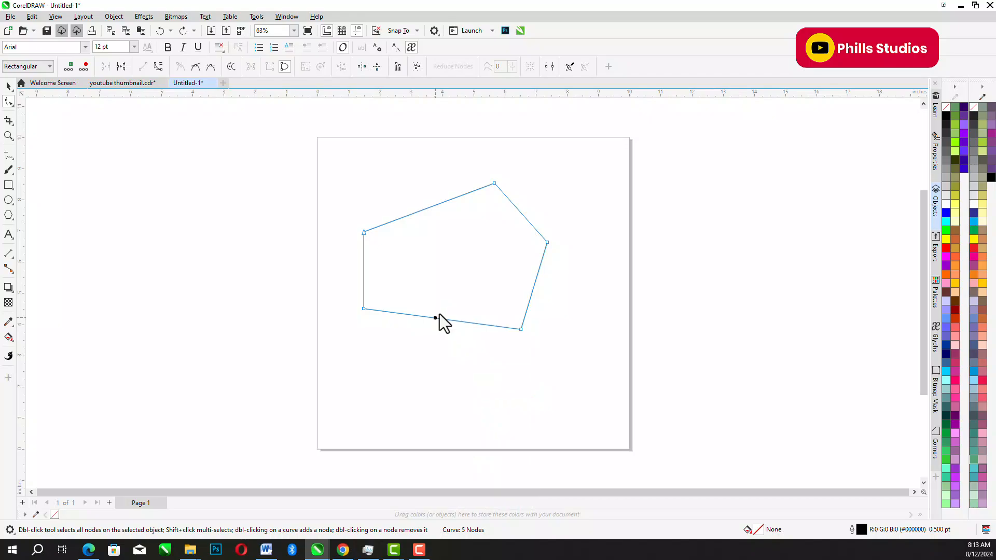
drag(414, 321, 460, 285)
drag(388, 346, 407, 369)
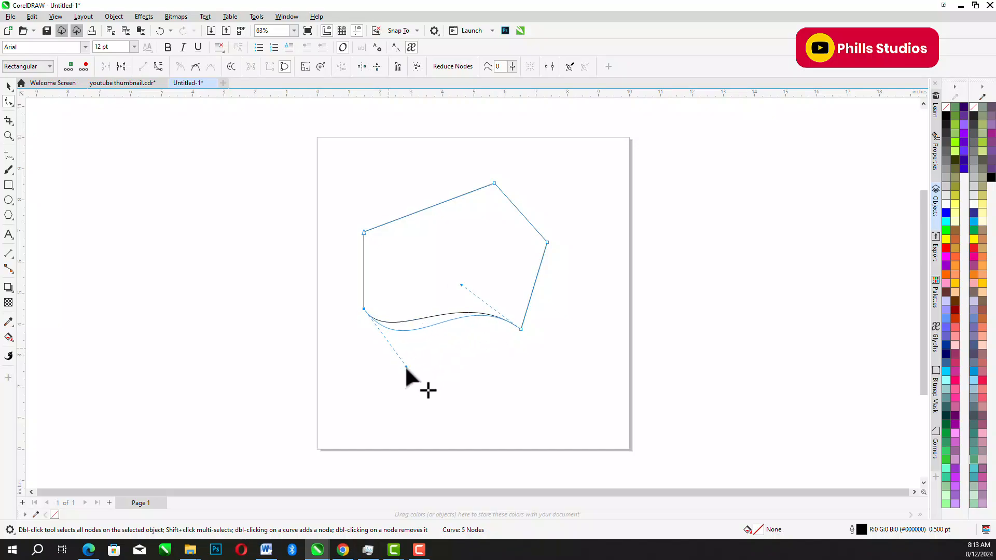
- Refine the bottom curve's right handle, convert the slanted top edge to a curve and bend it into an S-shape
drag(461, 283, 458, 276)
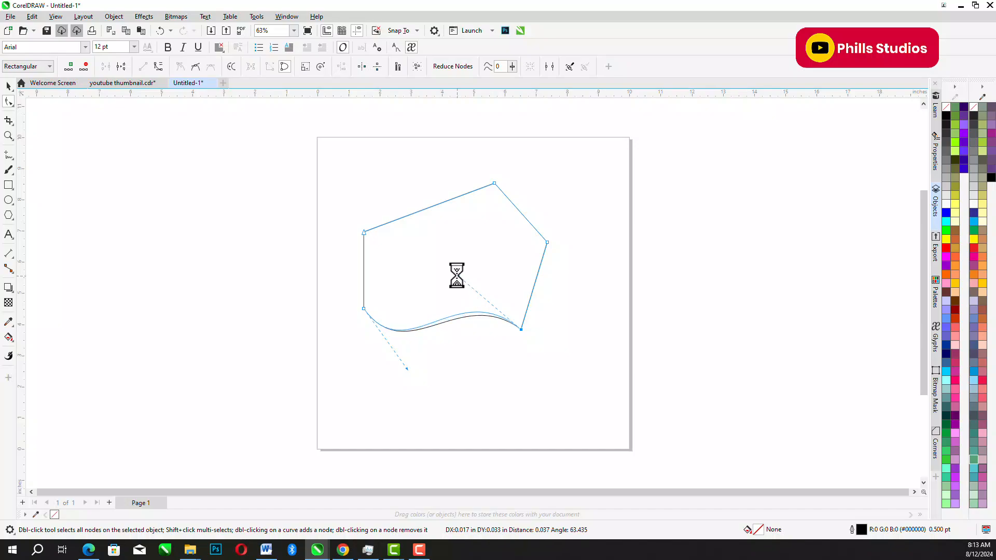
click(427, 207)
right_click(427, 207)
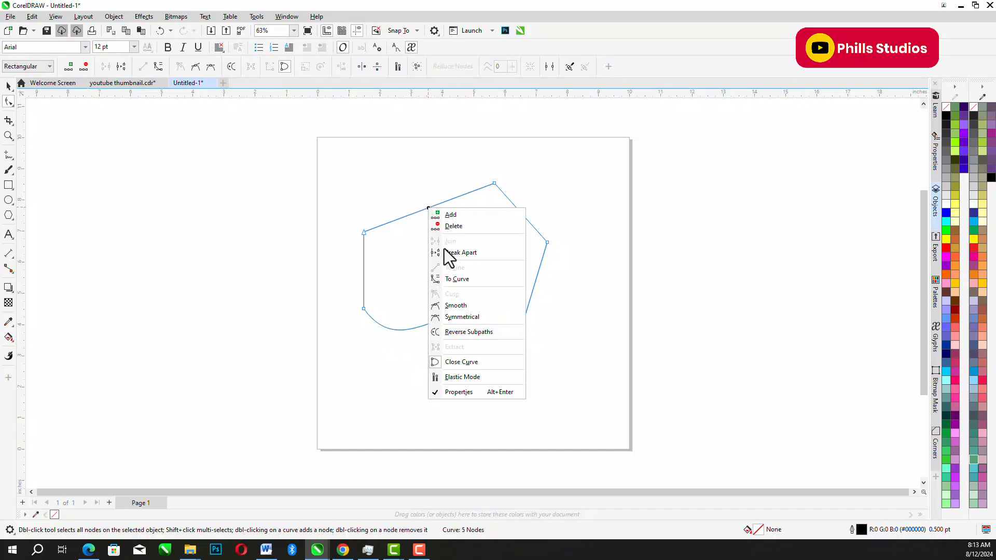
click(460, 280)
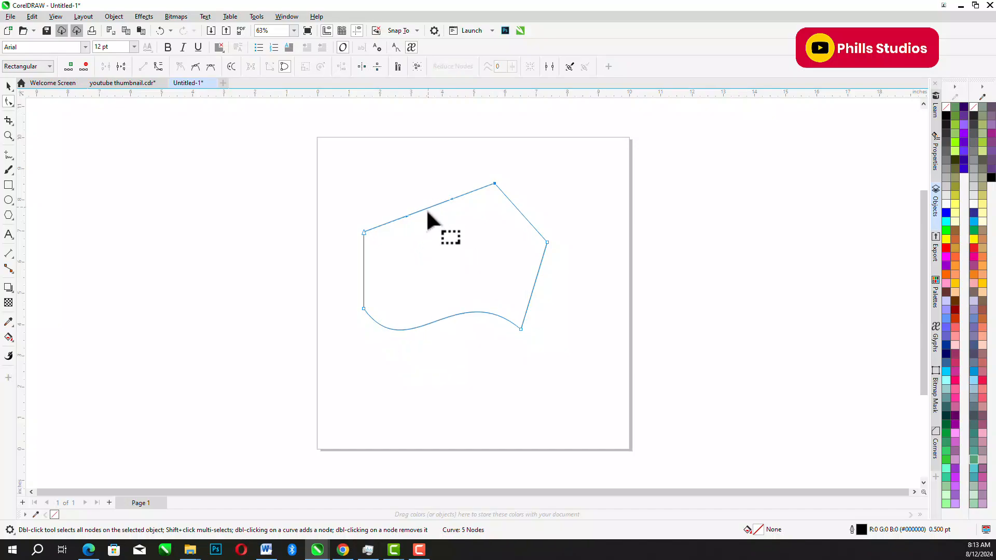
drag(405, 216, 434, 157)
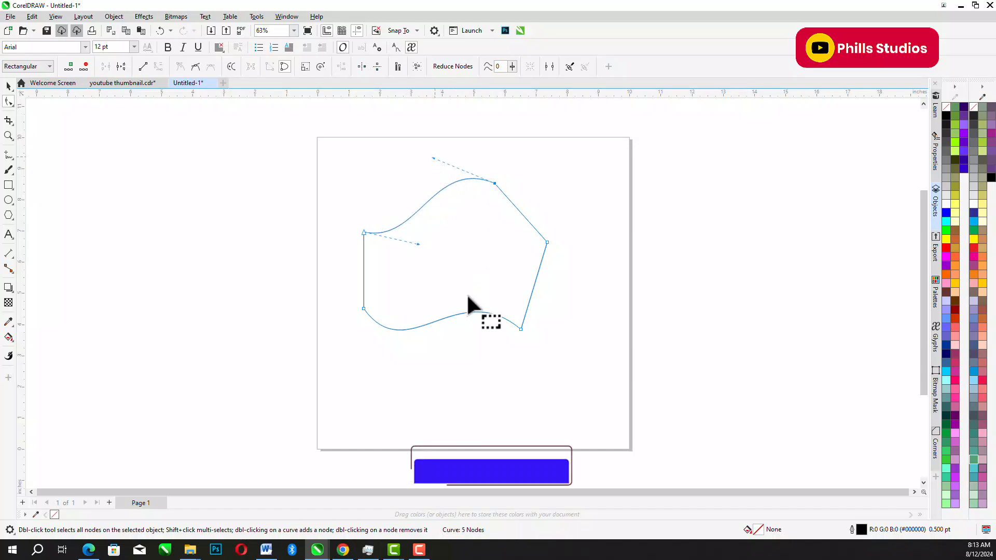
- Convert the shape's curved bottom edge back to a straight line and deselect its nodes
click(449, 317)
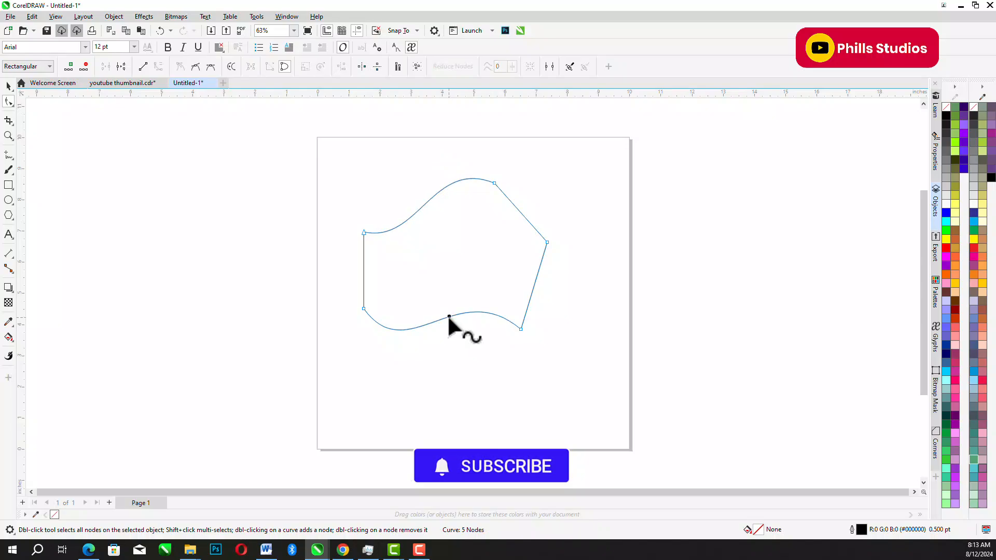
right_click(448, 318)
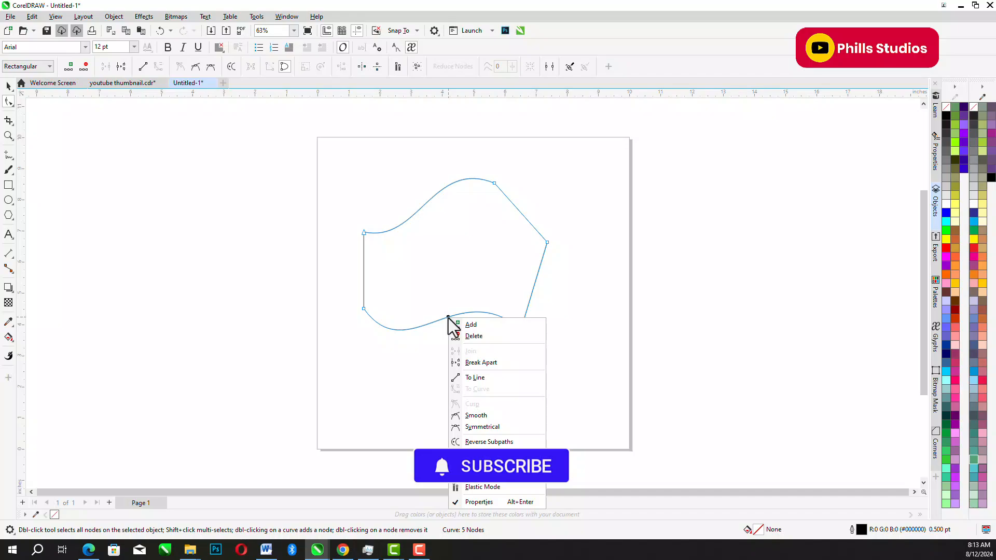
click(481, 378)
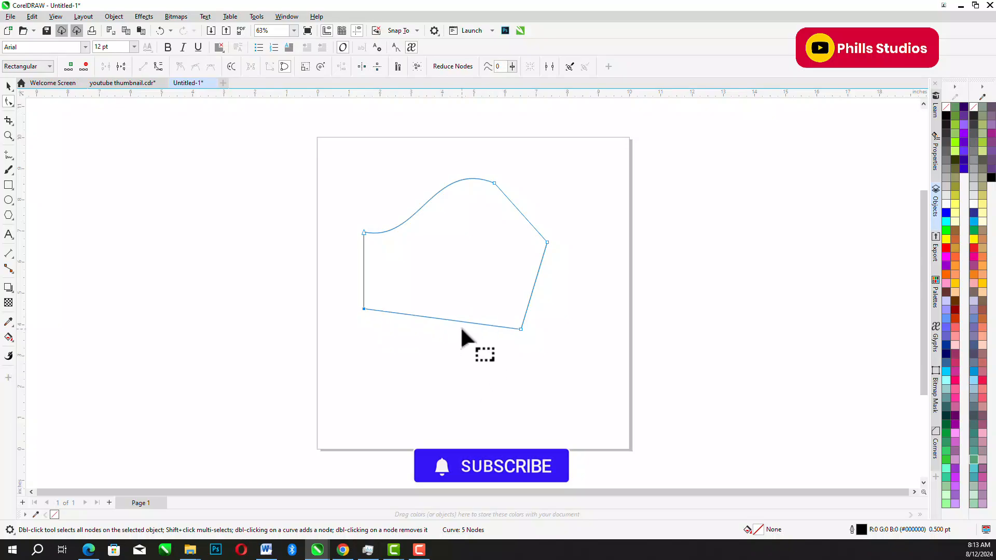
click(438, 266)
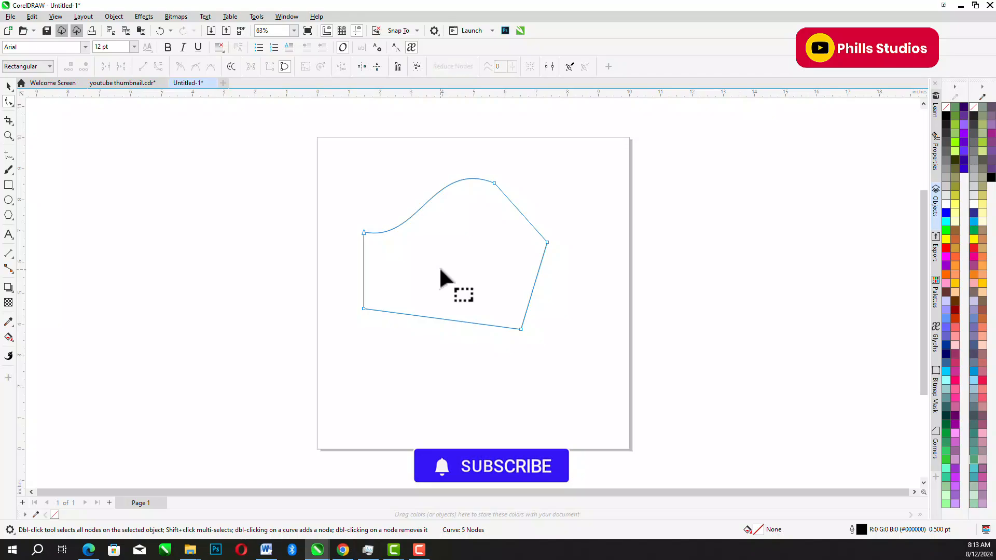
- Select the whole reshaped object and delete it from the page
click(9, 85)
click(449, 231)
key(Delete)
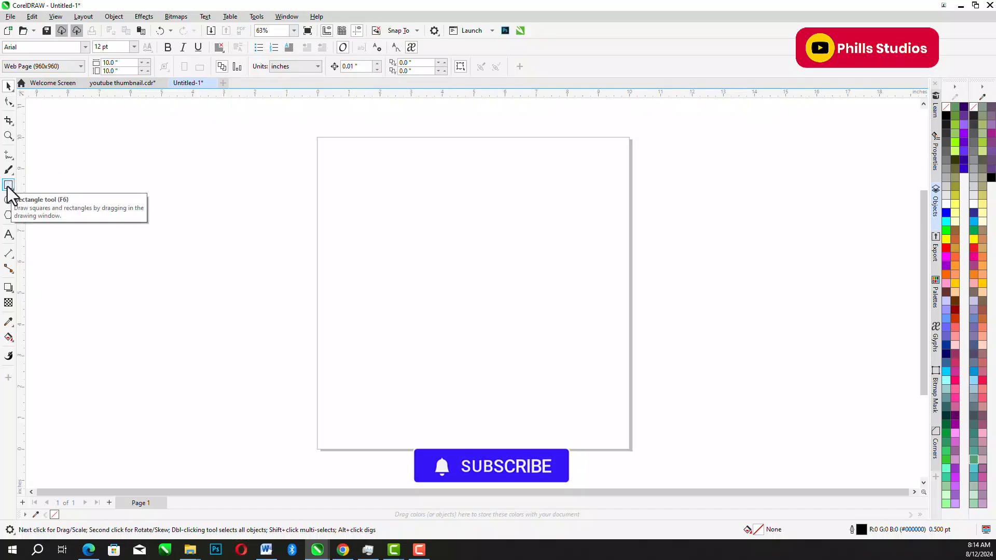
- Draw a rectangle about 5.02 by 4.49 inches on the page and move it toward the upper right
click(8, 186)
drag(401, 238, 542, 363)
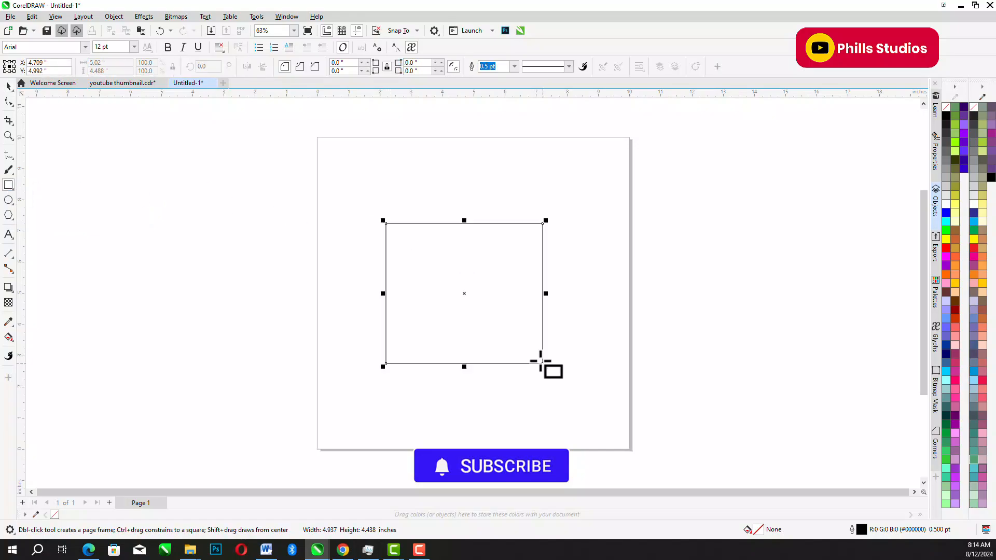
click(8, 86)
drag(476, 265, 483, 258)
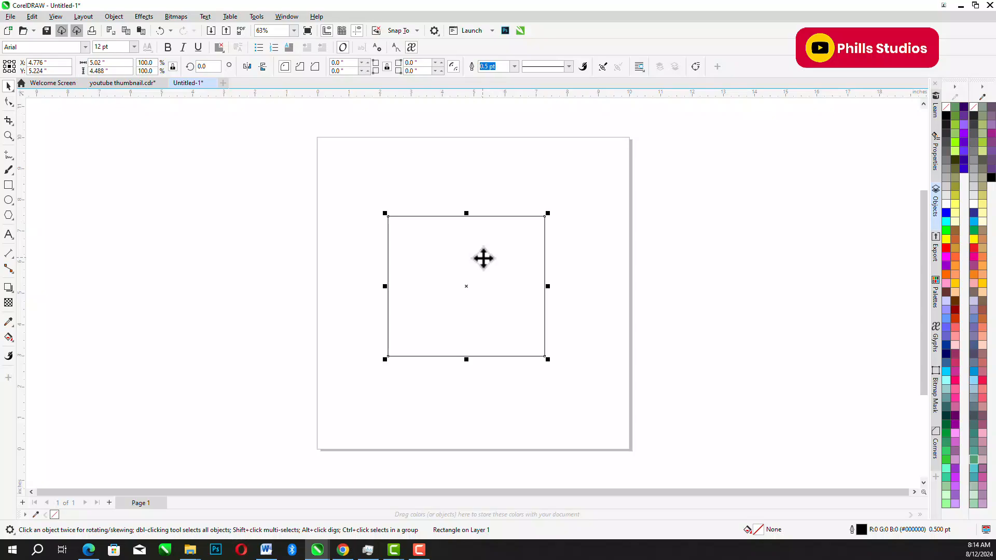
drag(483, 258, 509, 229)
- Fill the rectangle with black, replace the fill with dark blue (#003399) and shift the rectangle slightly left
click(946, 116)
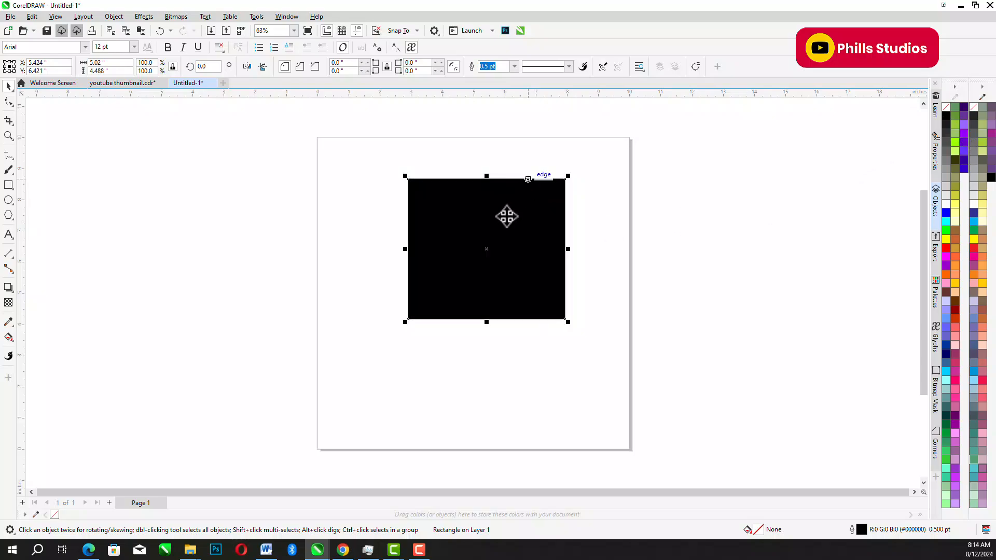
click(945, 346)
drag(511, 218, 499, 220)
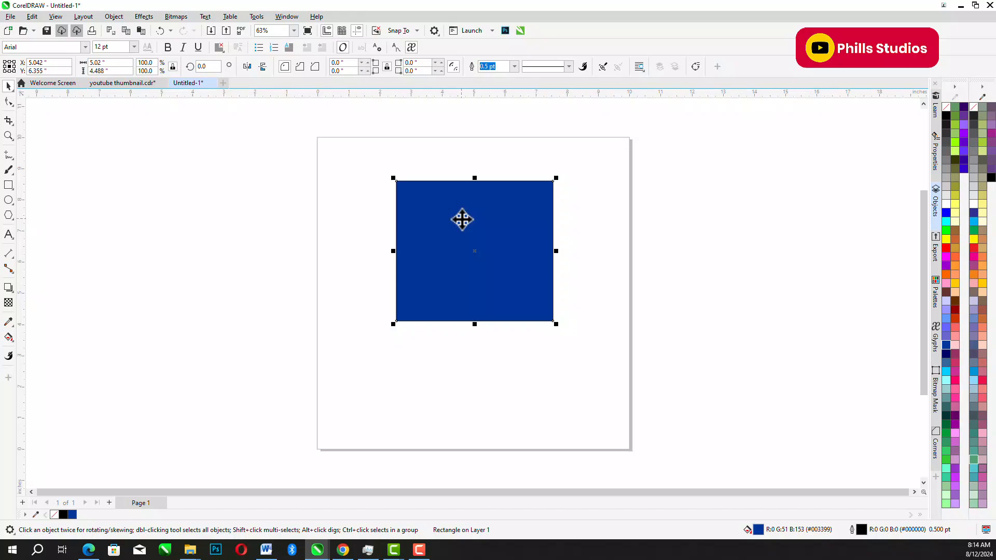
- Draw a second rectangle about 2.88 by 3.03 inches across the page's left edge, fill it red and move it slightly up
click(9, 185)
drag(272, 234, 363, 331)
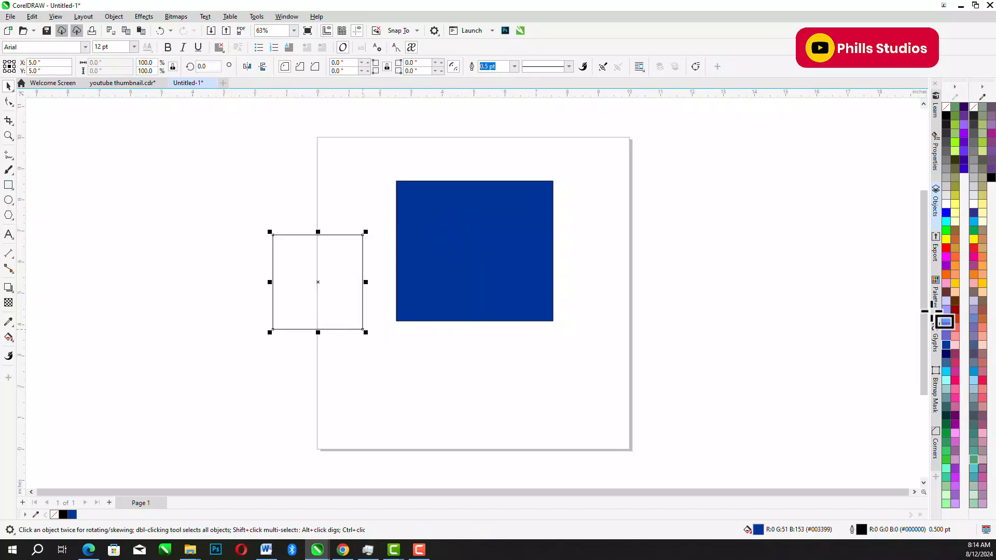
click(947, 249)
click(9, 86)
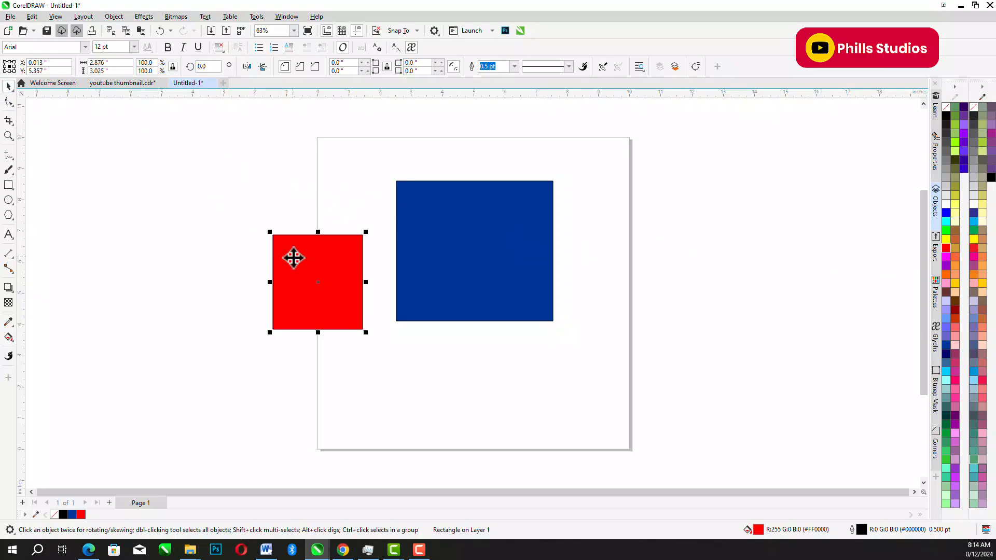
drag(302, 258, 296, 248)
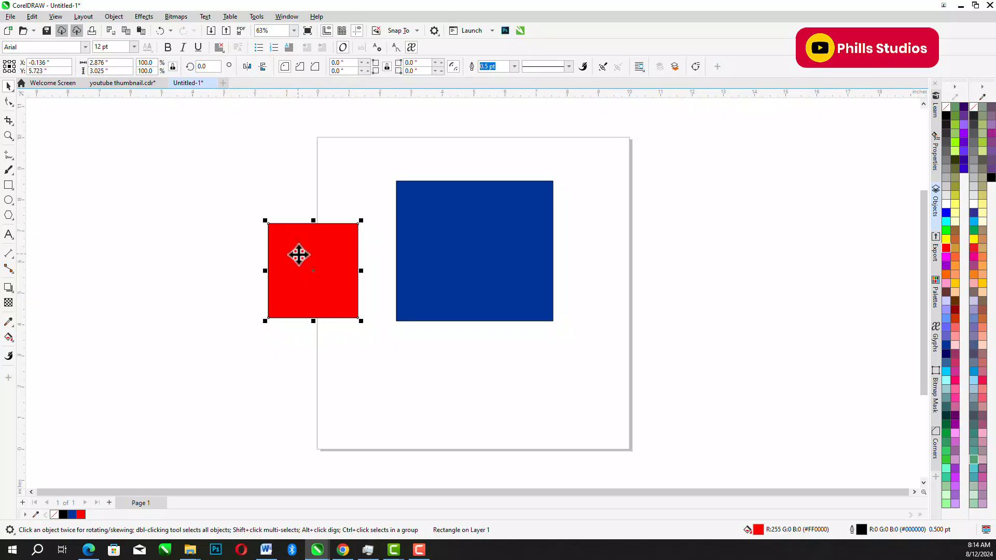
- PowerClip the red rectangle inside the blue rectangle
right_click(299, 254)
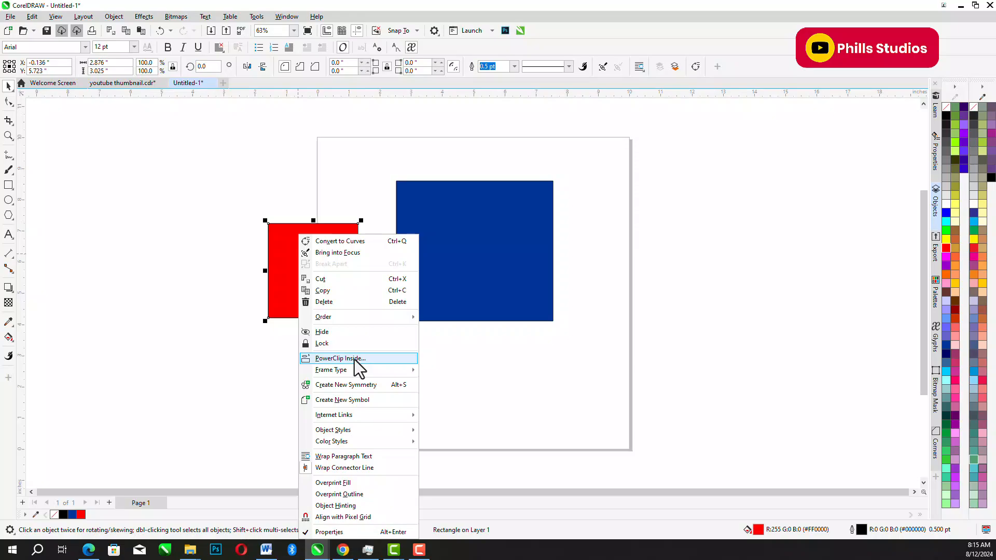
click(355, 359)
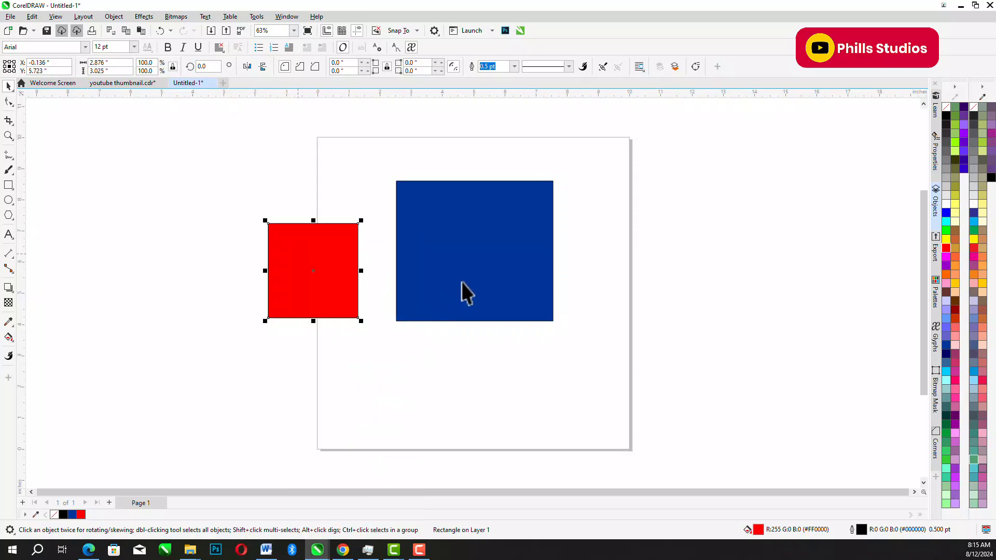
click(484, 265)
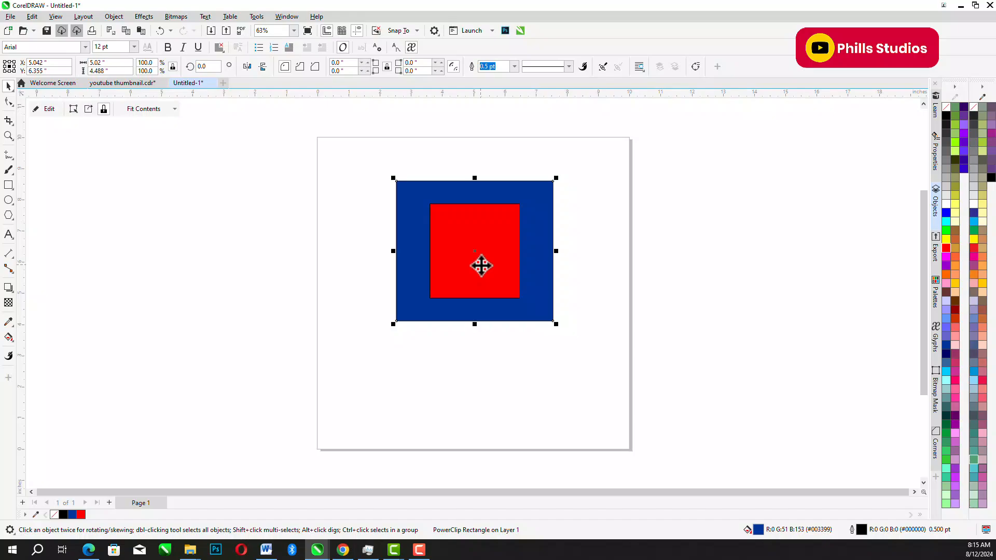
- Edit the PowerClip contents, move the red rectangle over the frame's upper-right corner and finish editing
click(49, 109)
click(460, 236)
drag(487, 231, 586, 193)
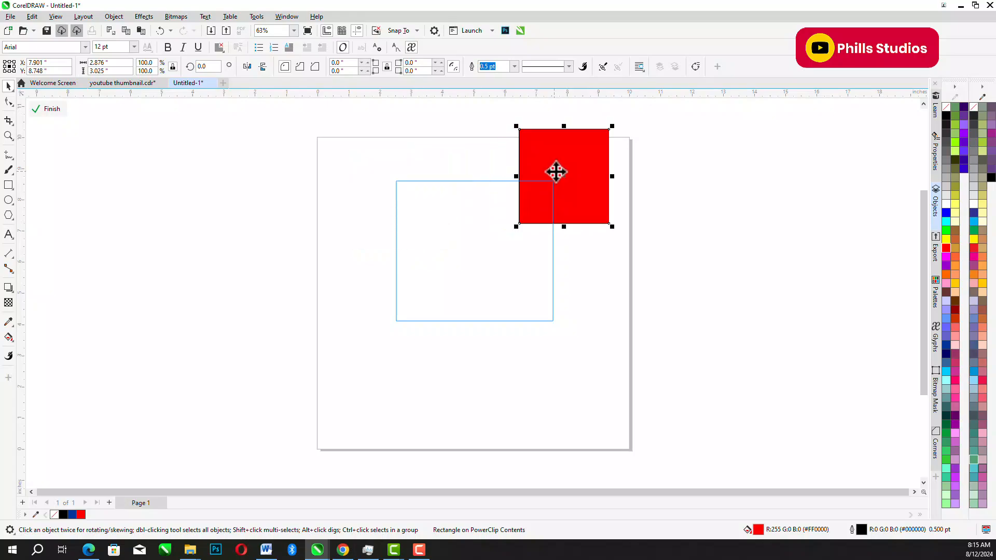
drag(549, 153, 540, 163)
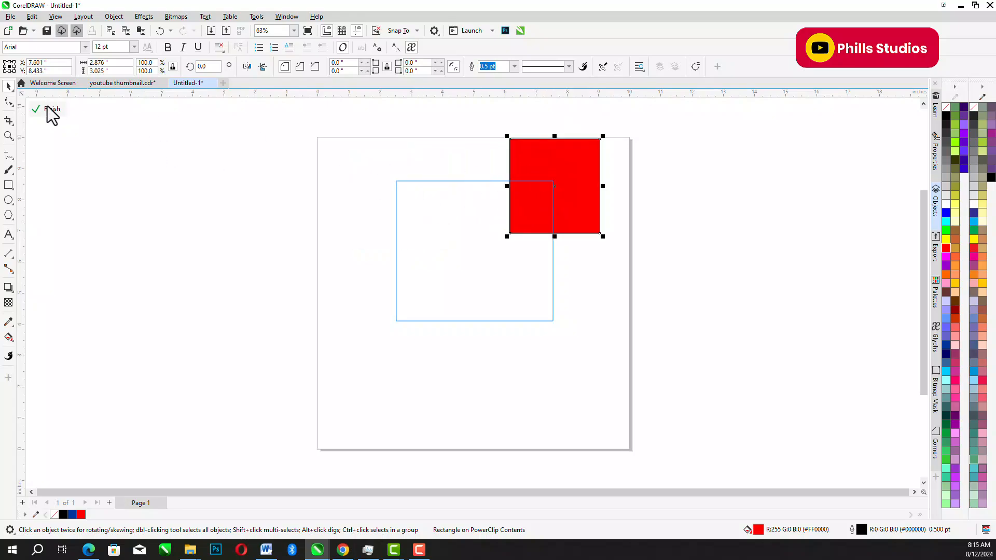
click(61, 110)
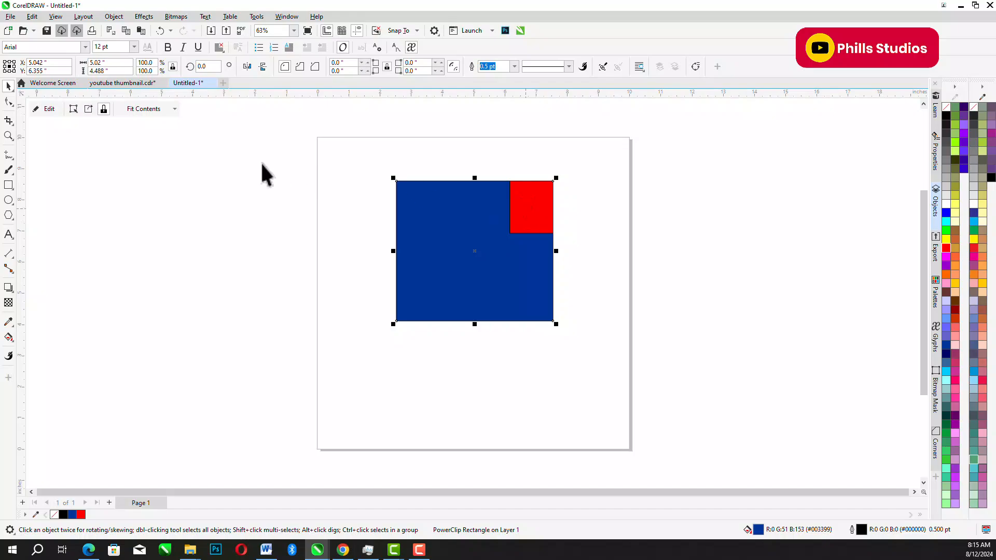
- Edit the PowerClip contents to center the inner rectangle and fill it green (#33CC66), and move the finished PowerClip right
click(46, 110)
drag(576, 166, 500, 236)
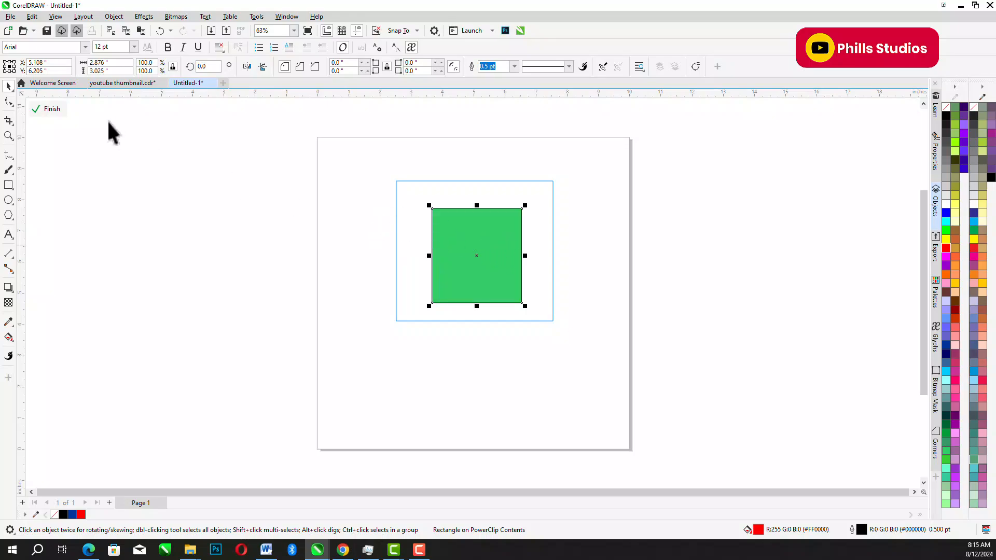
click(52, 108)
drag(436, 197, 468, 194)
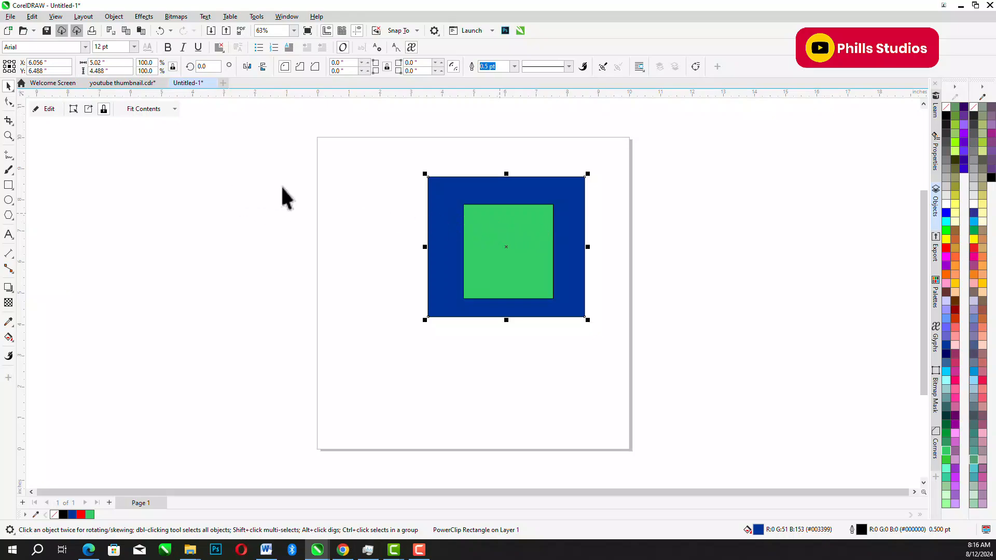
- Extract the green rectangle from the PowerClip, move it left of the blue frame and select the emptied frame
click(89, 116)
drag(500, 225, 369, 209)
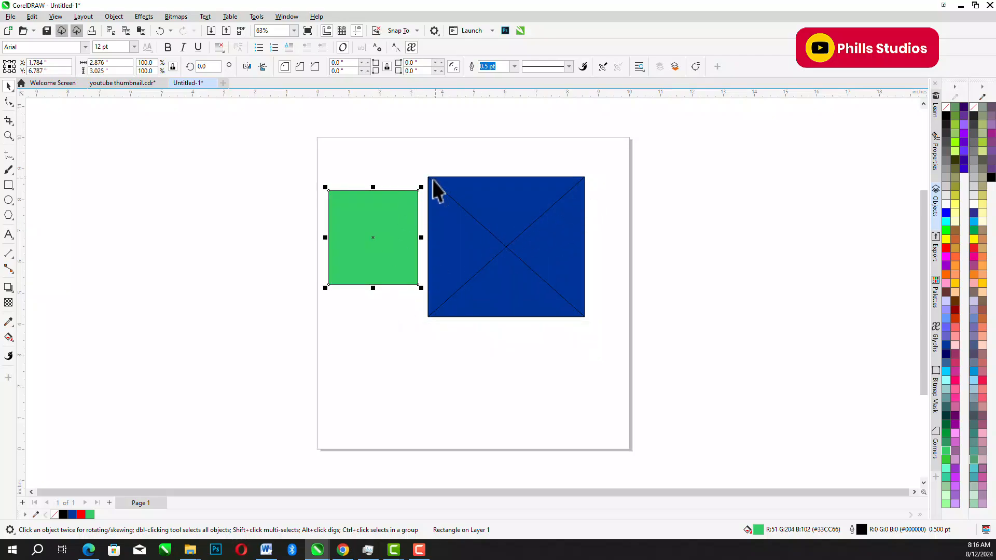
click(540, 213)
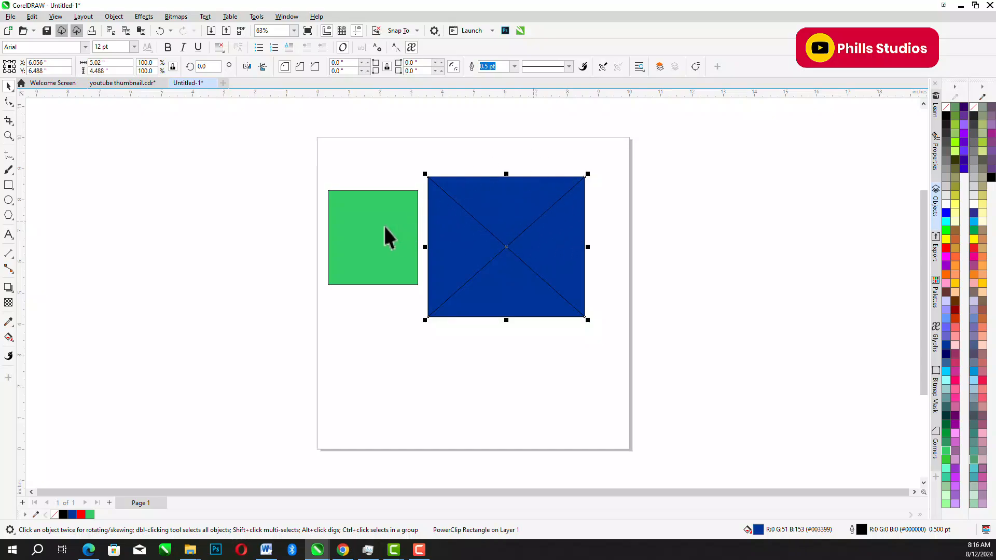
- Drop the green rectangle back into the blue PowerClip frame, extract it again and move it left of the frame
drag(382, 223, 506, 233)
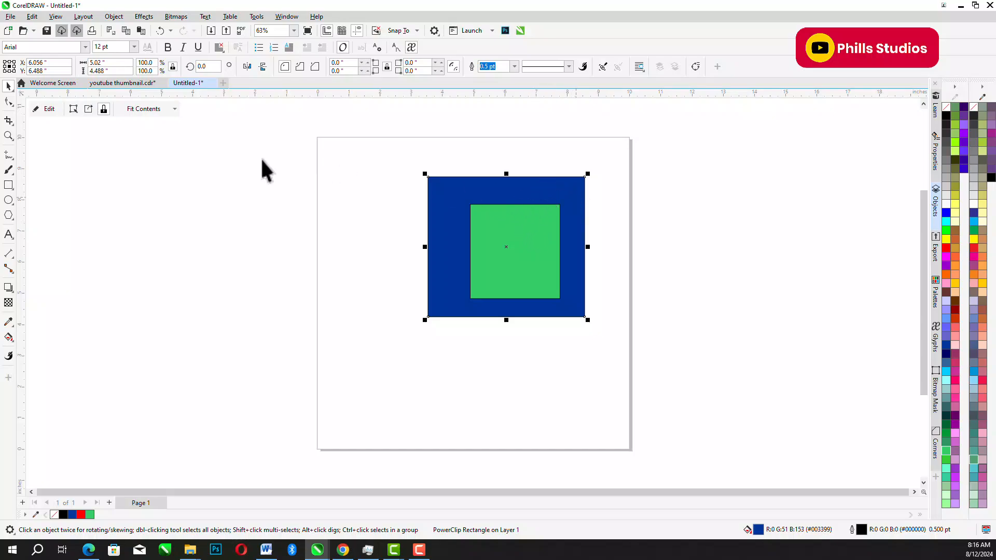
click(88, 109)
drag(533, 231, 365, 213)
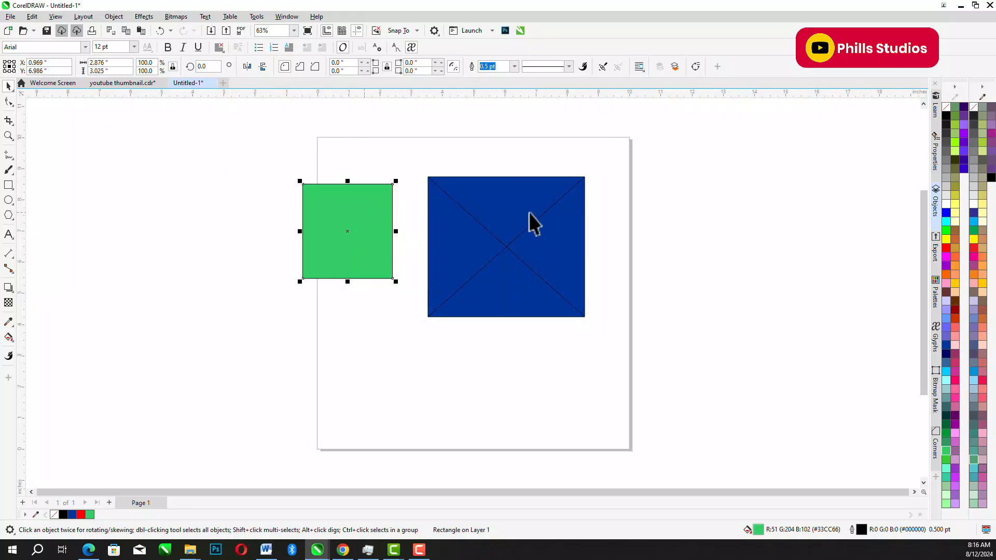
- Remove the PowerClip frame from the emptied blue rectangle and move the green rectangle slightly right and down
click(525, 218)
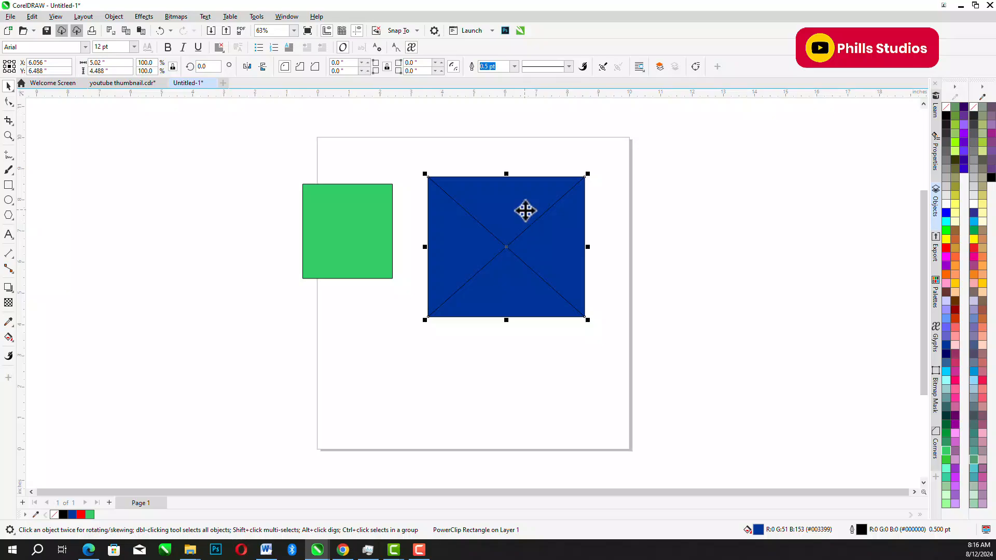
right_click(524, 210)
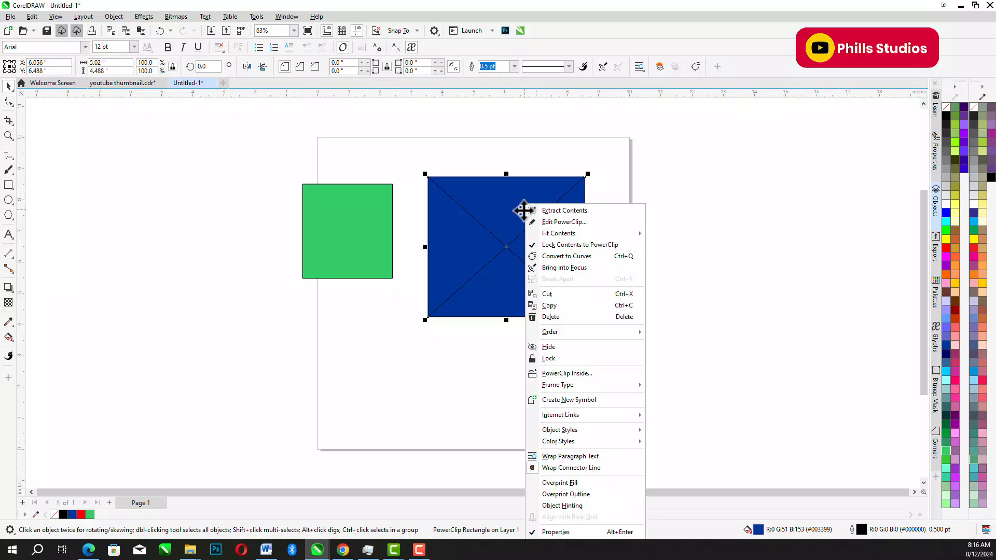
click(509, 204)
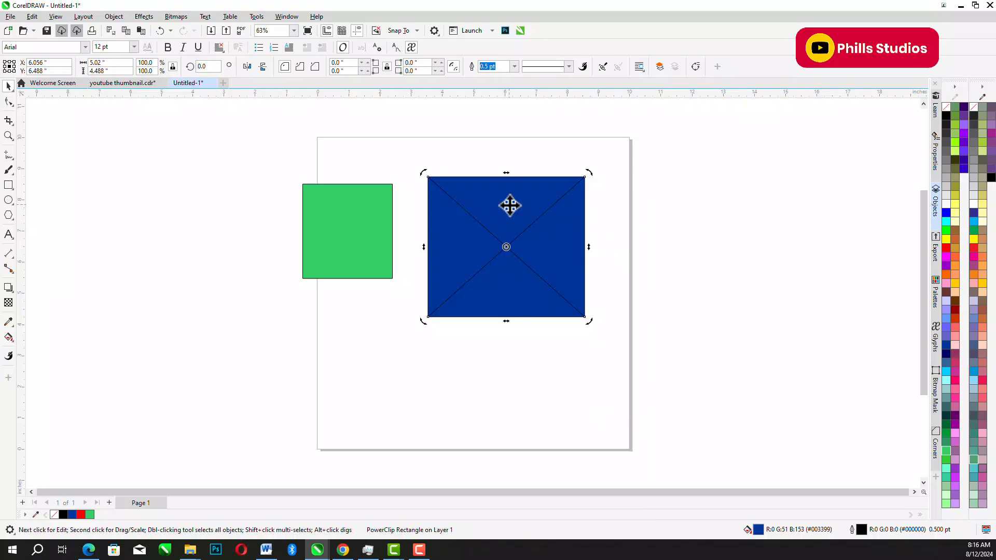
right_click(508, 205)
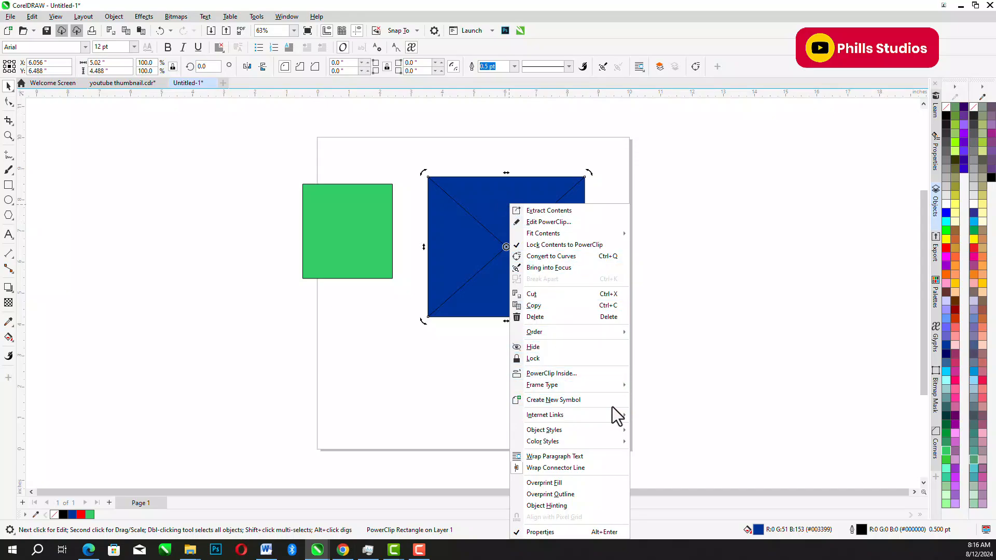
mouse_move(596, 385)
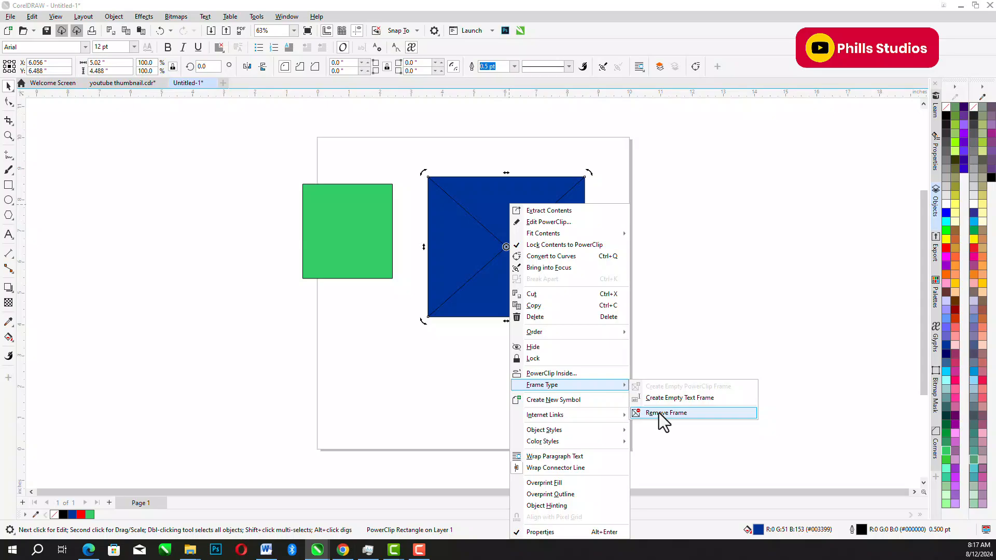
click(658, 413)
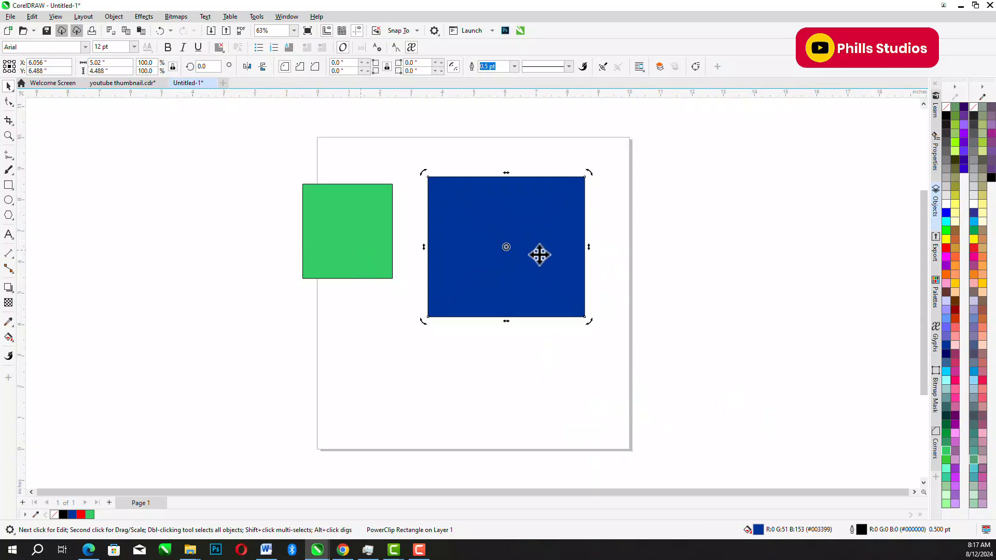
mouse_move(358, 221)
mouse_down()
mouse_move(490, 228)
mouse_move(533, 211)
mouse_move(368, 213)
mouse_up()
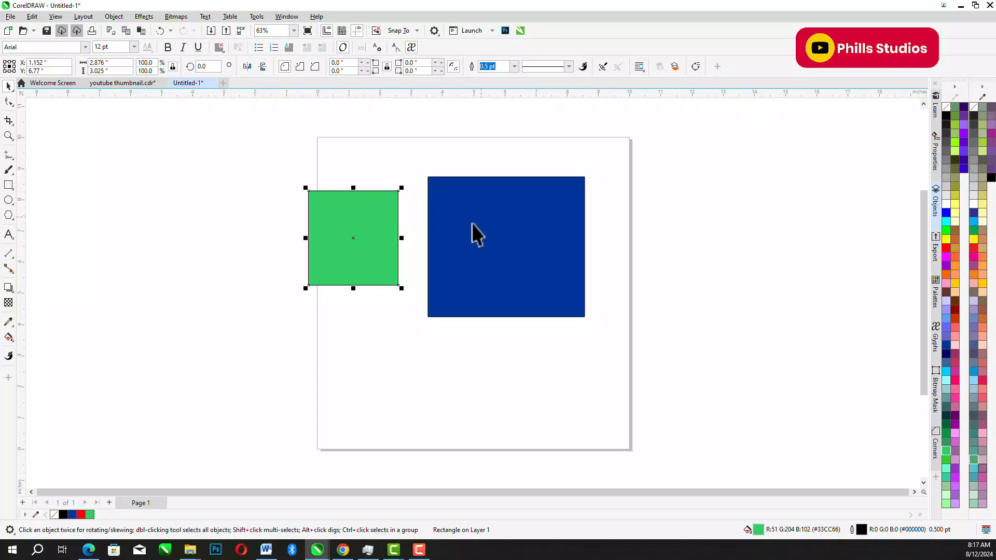
drag(252, 164, 622, 363)
click(228, 247)
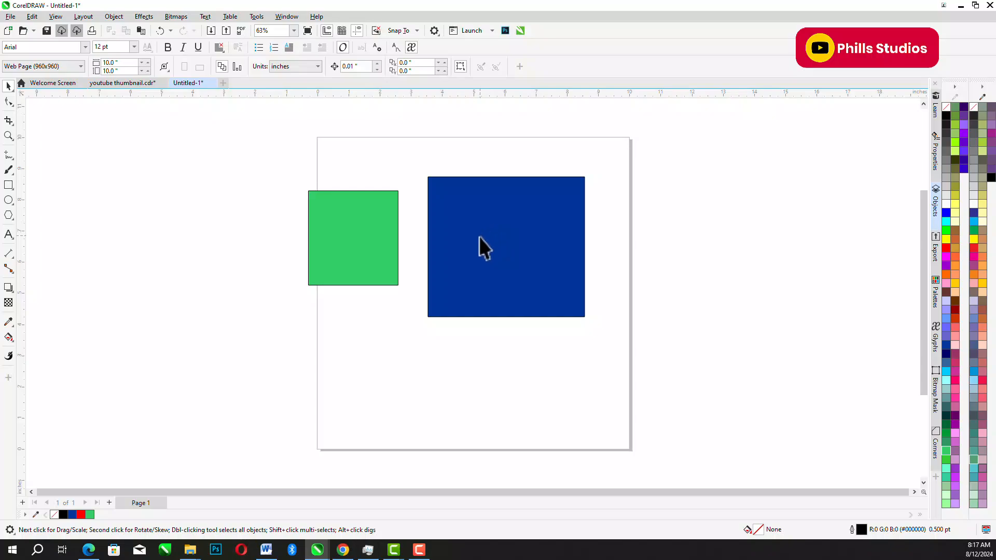
- Give the blue rectangle a horizontal linear fountain fill ending in green (#0DB53C), and extend the end node to just past its edge
click(489, 272)
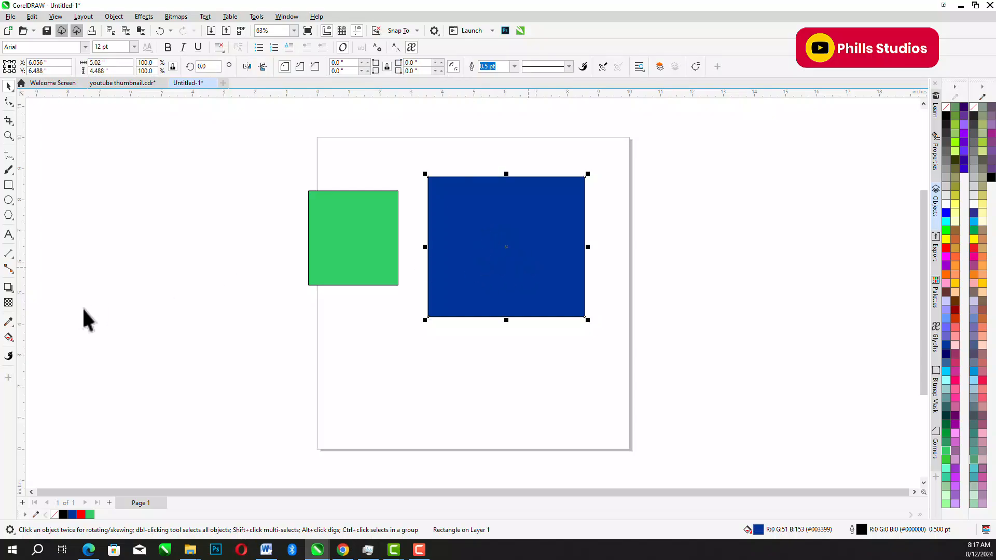
click(8, 338)
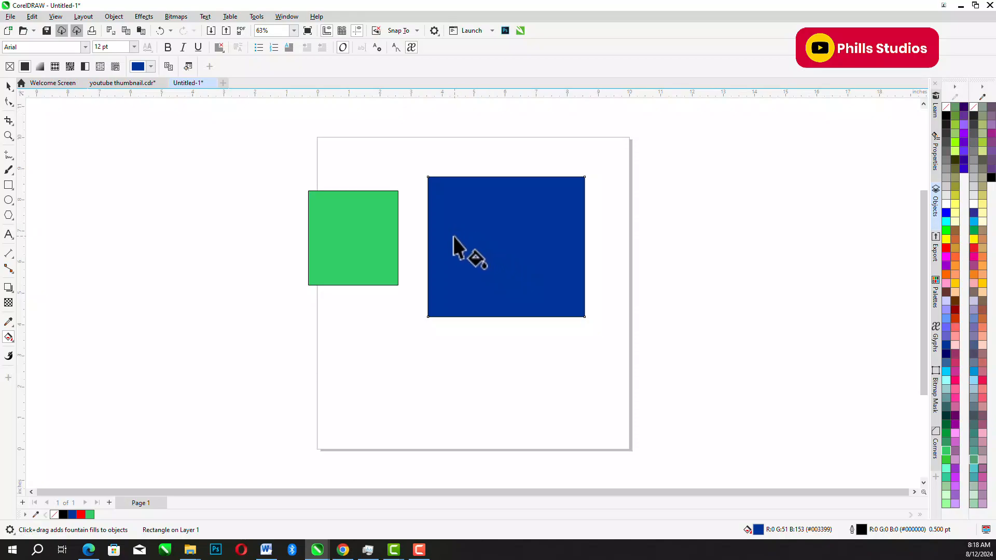
drag(507, 235, 574, 232)
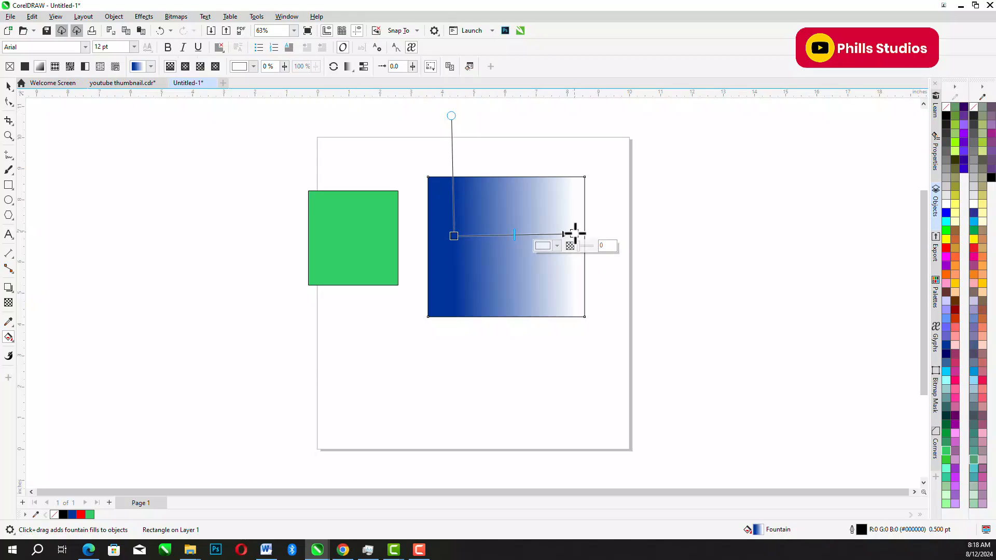
click(542, 245)
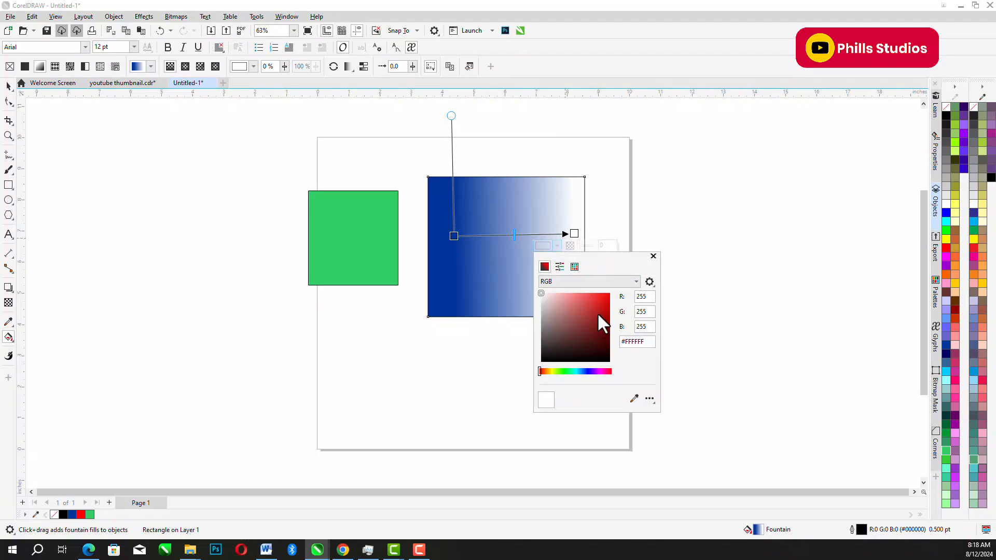
click(604, 302)
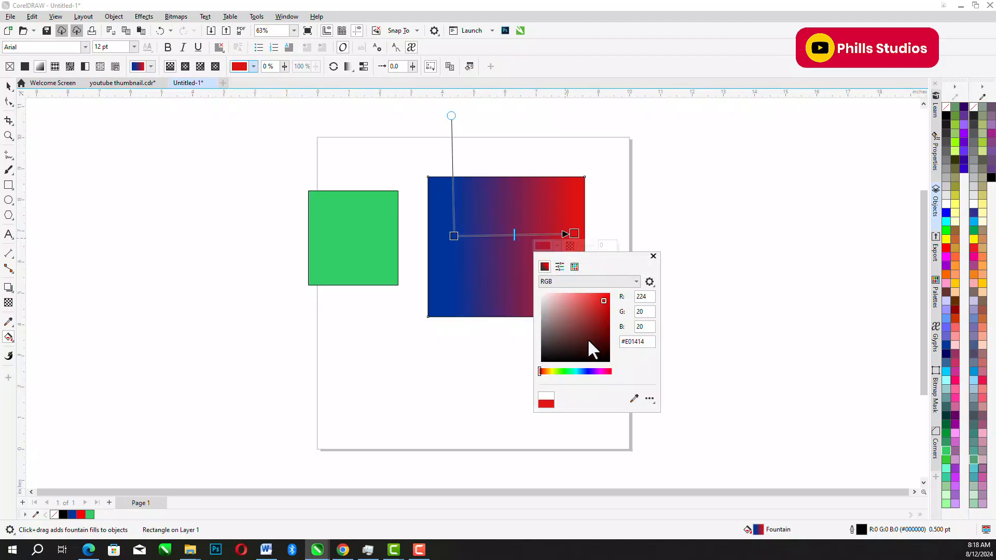
click(567, 372)
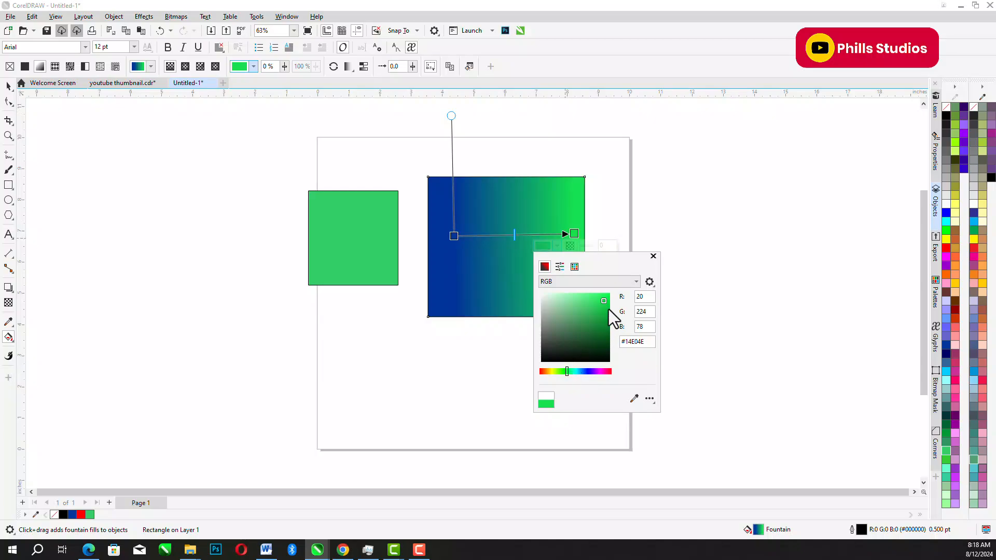
click(605, 313)
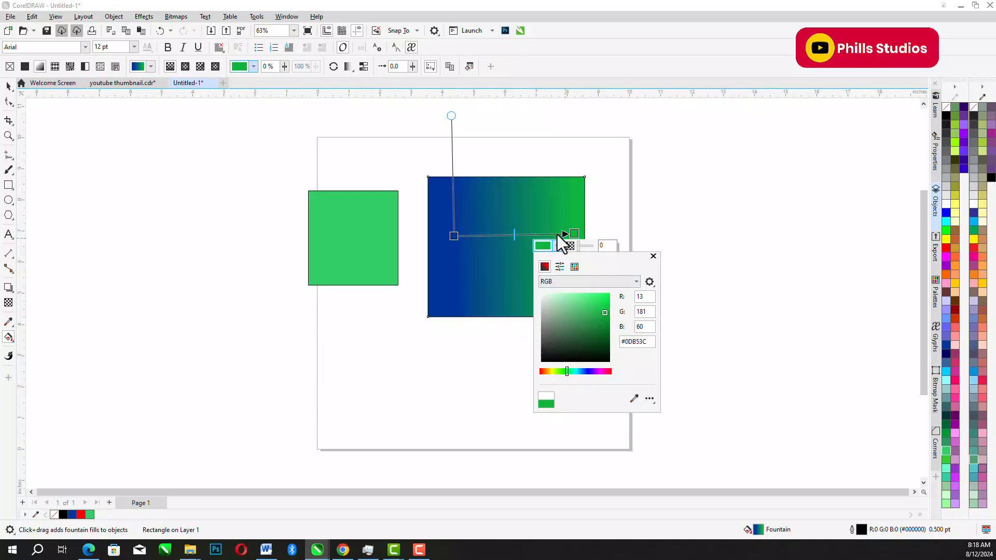
drag(576, 234, 584, 236)
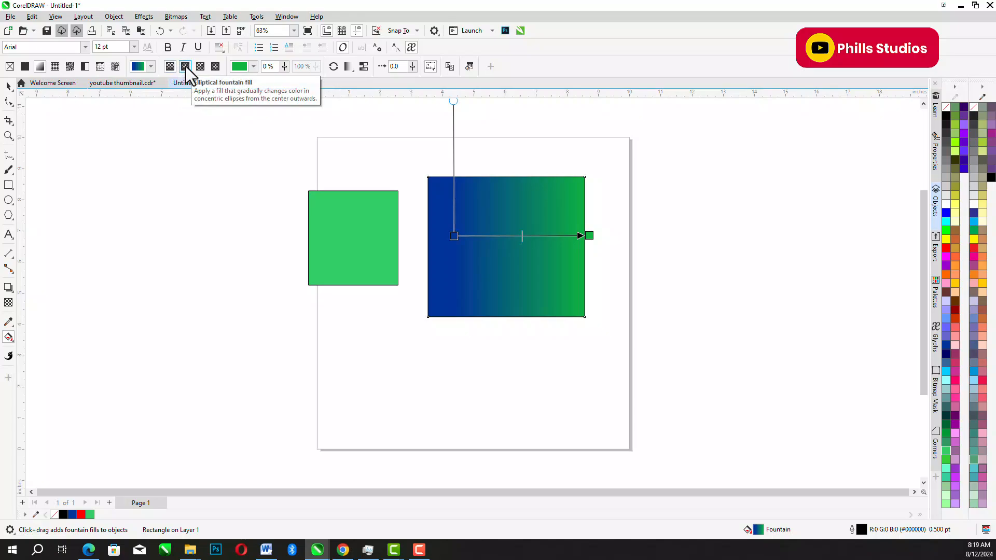
- Make the fountain fill elliptical, shift its center slightly left and down, and enlarge the ellipse by moving its outer node outward
click(185, 67)
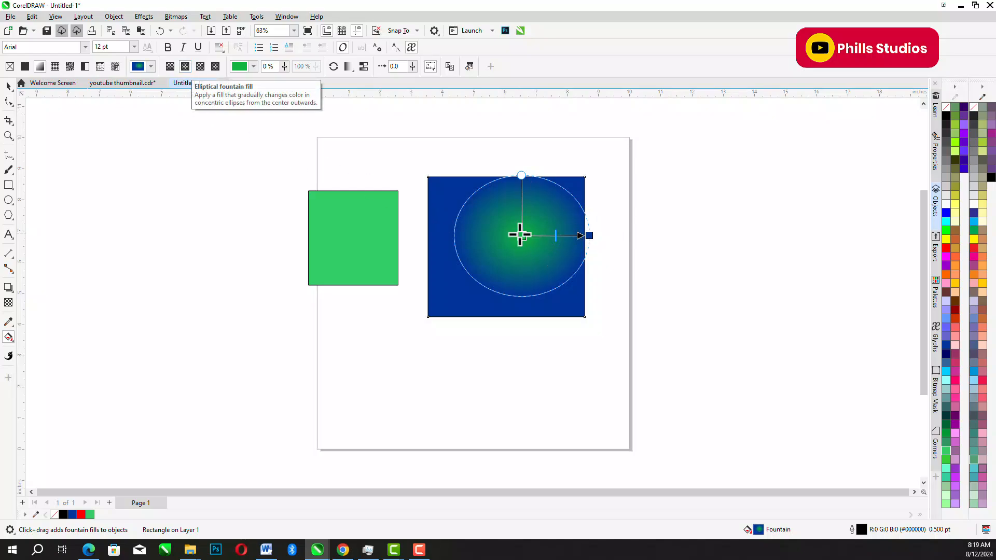
drag(519, 234, 503, 242)
drag(589, 235, 607, 232)
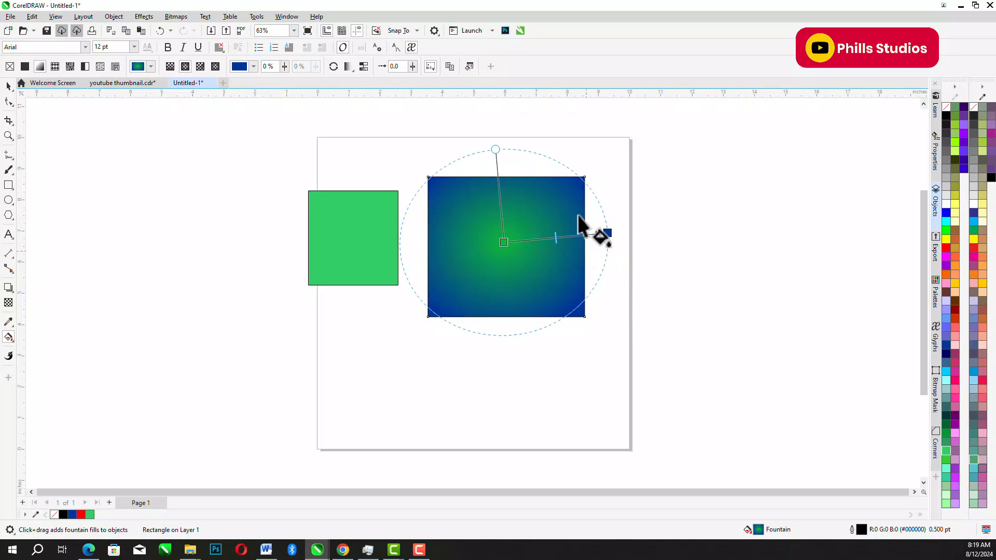
- Recolor the outer node of the elliptical fill black, deep purple, yellow and finally red
click(606, 234)
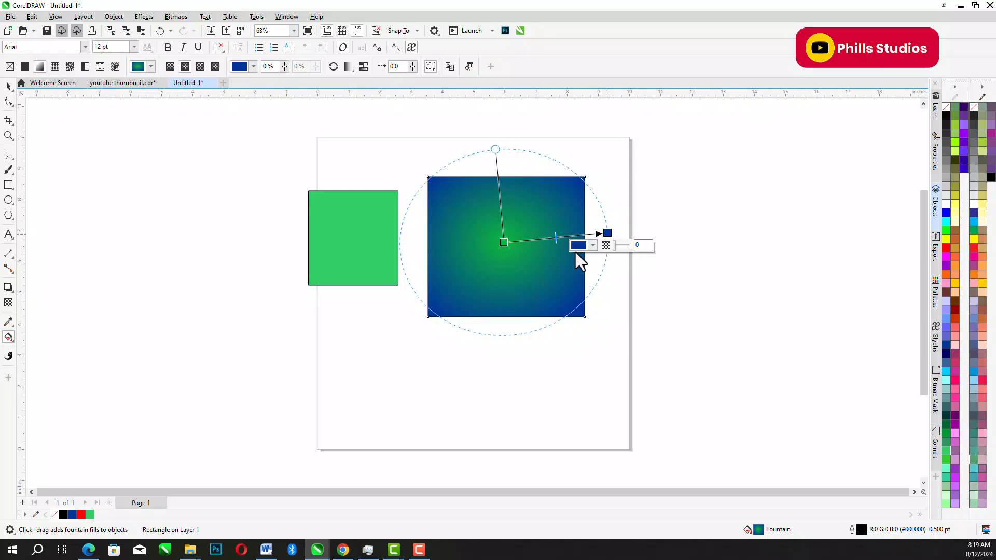
click(579, 245)
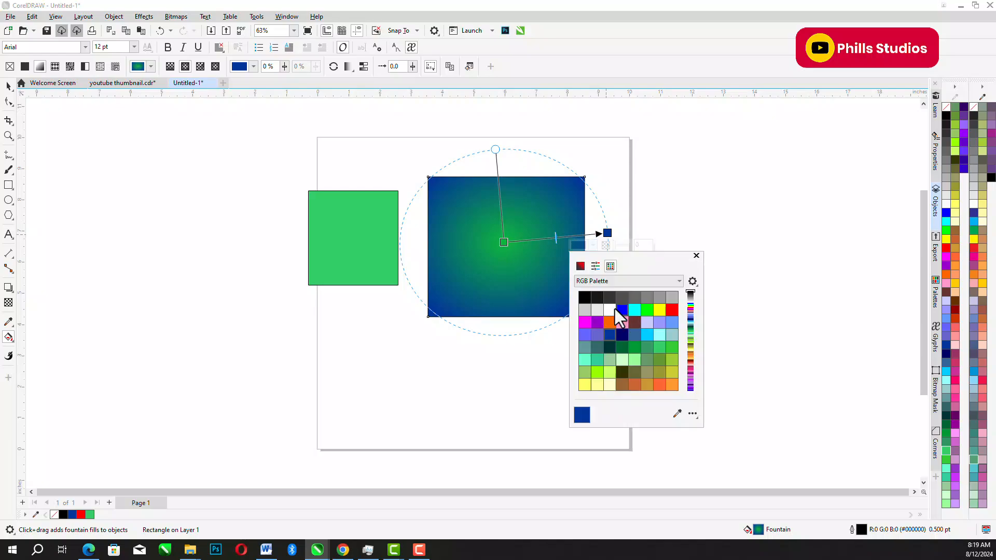
click(585, 298)
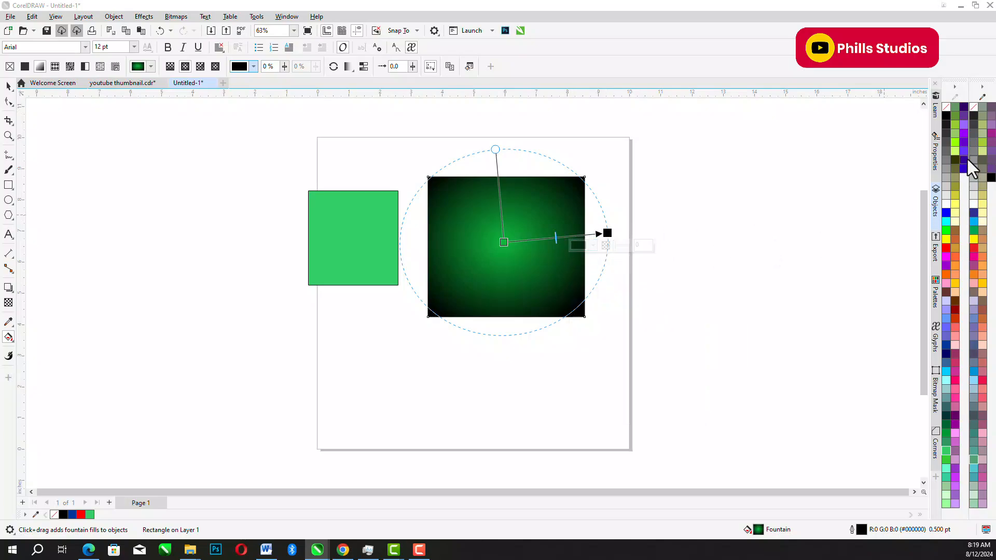
click(963, 108)
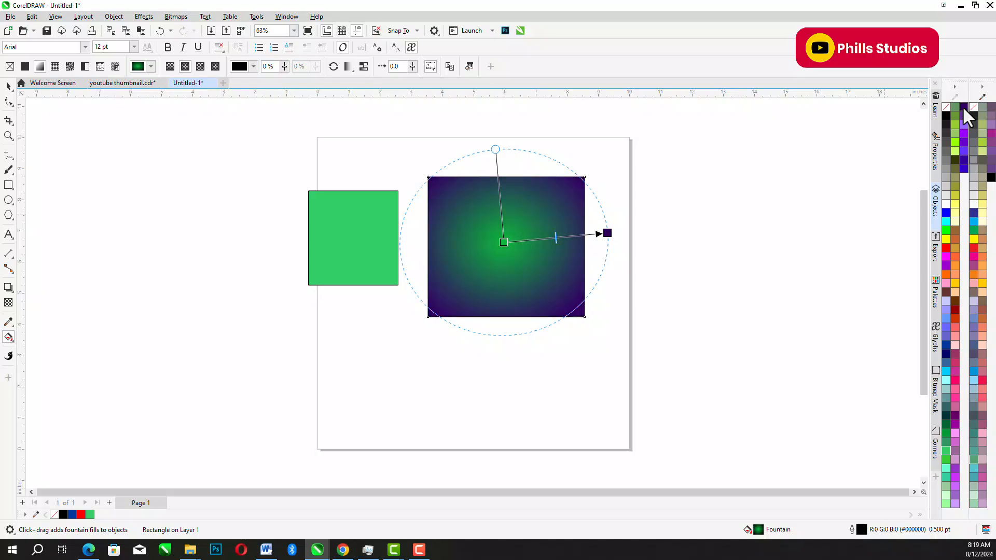
click(946, 238)
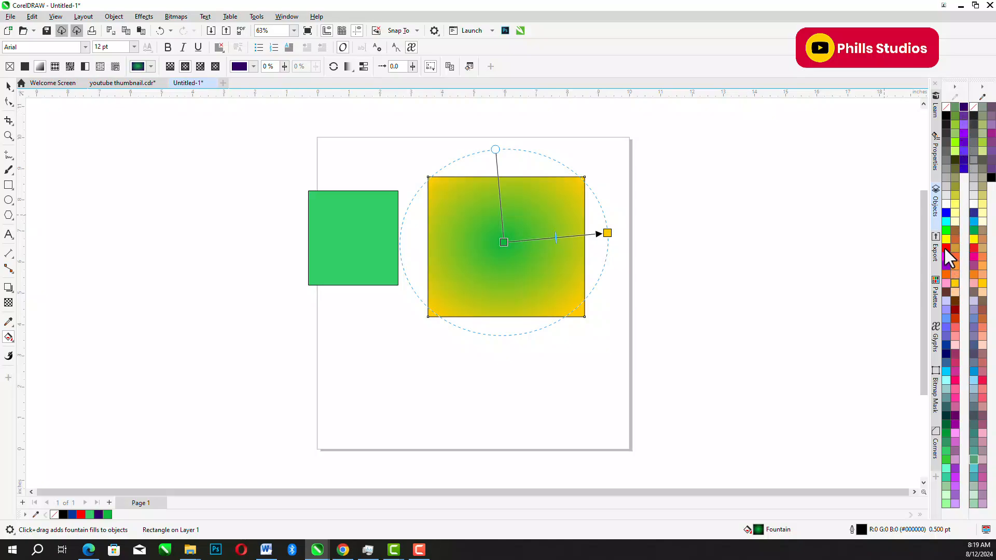
click(945, 247)
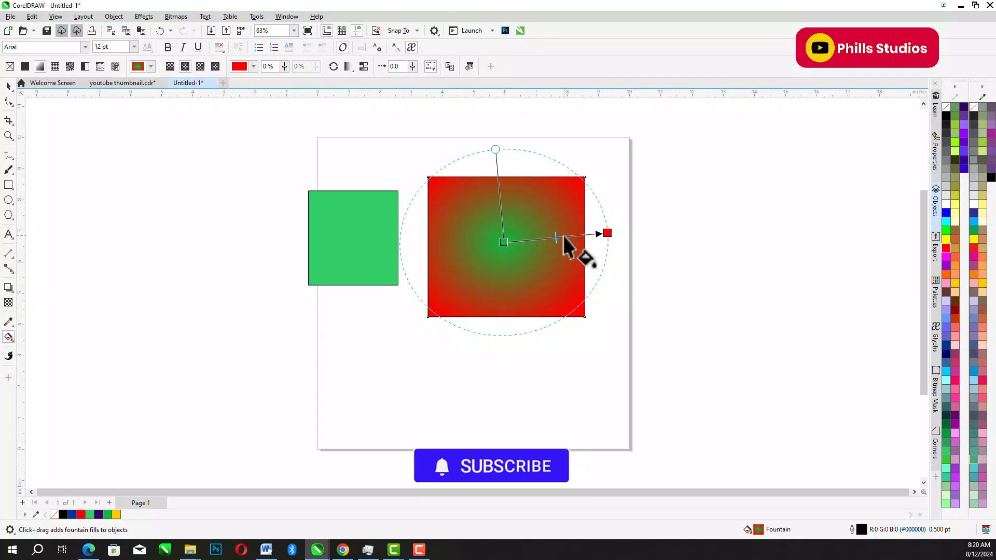
- Widen the elliptical fill, add an intermediate near-black (#1A1703) color node at 58%, and pull it and the red outer node inward
drag(607, 233, 642, 233)
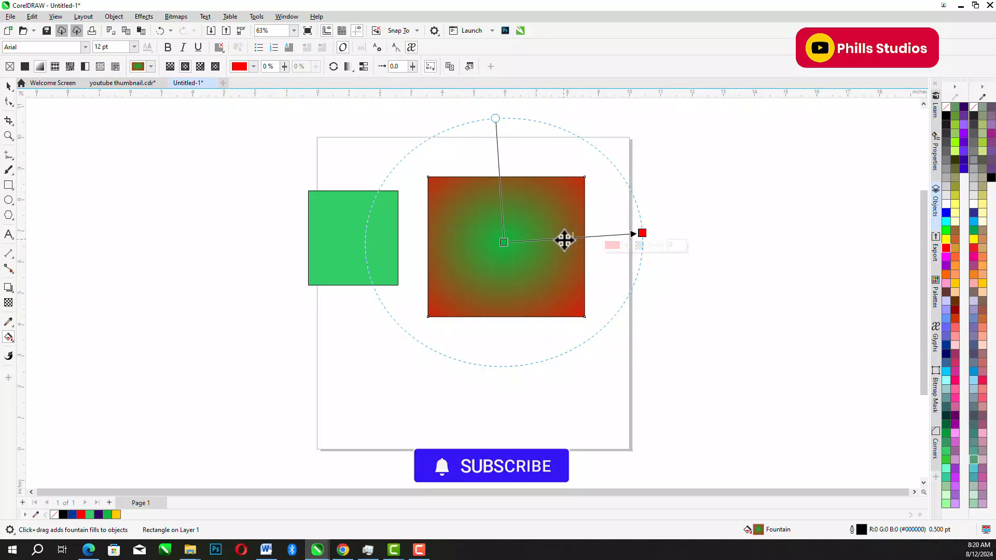
click(562, 239)
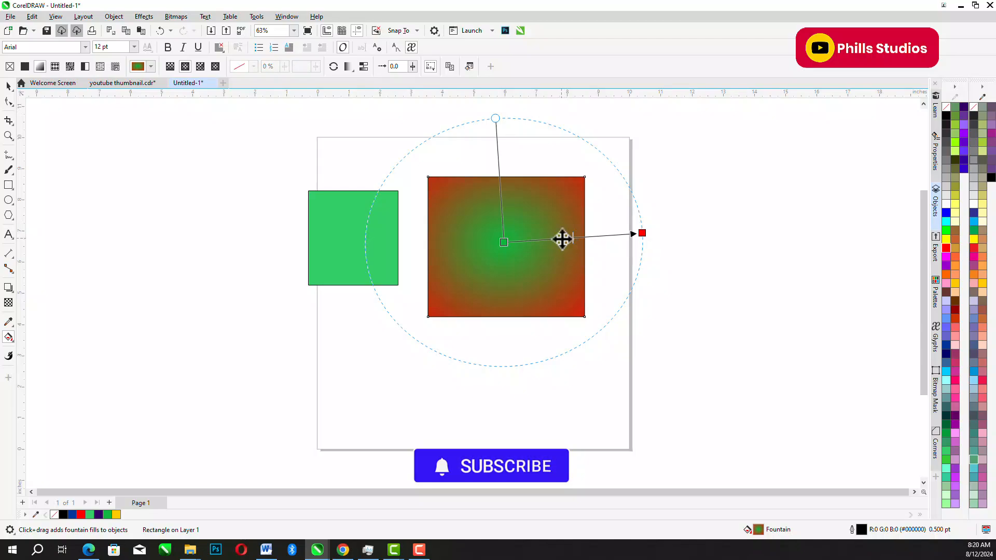
double_click(562, 239)
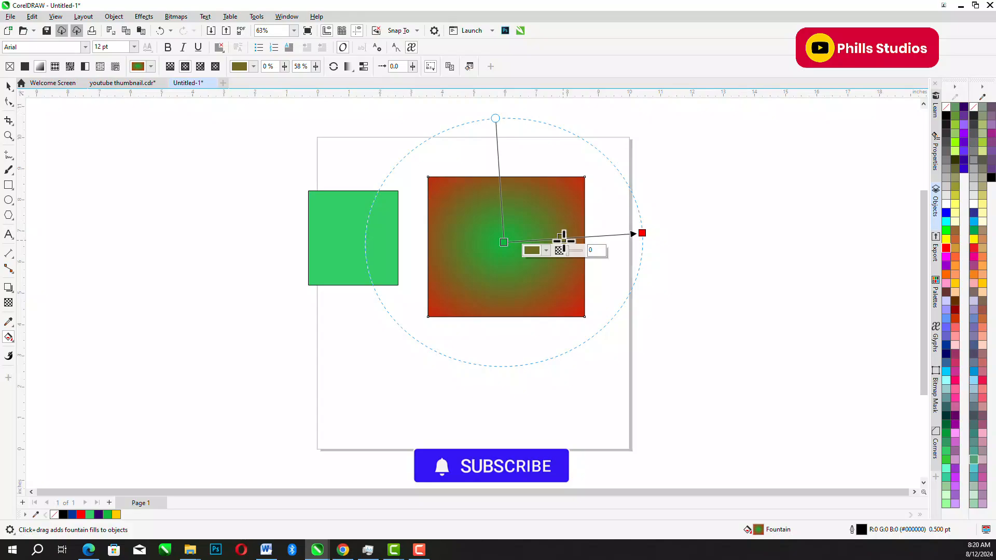
click(527, 250)
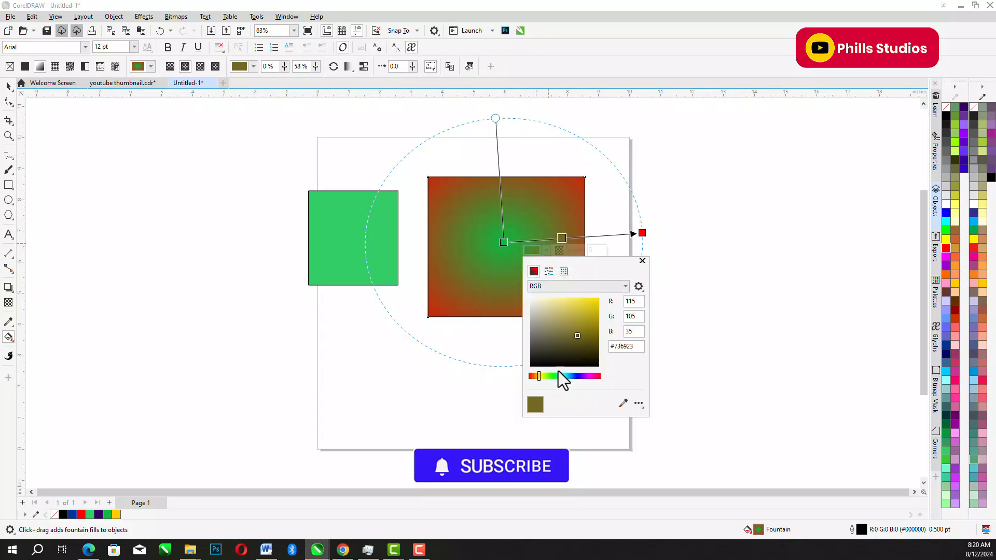
click(590, 359)
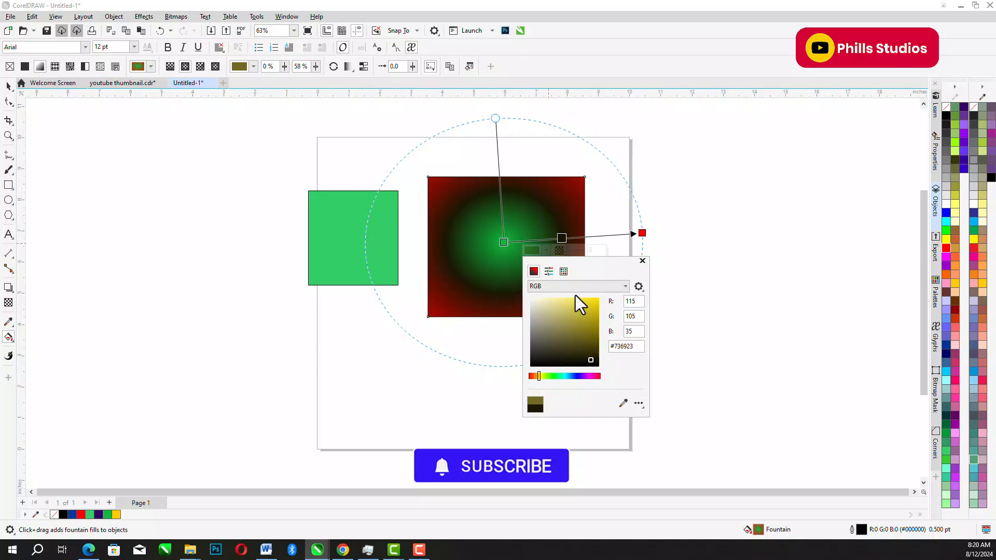
click(562, 237)
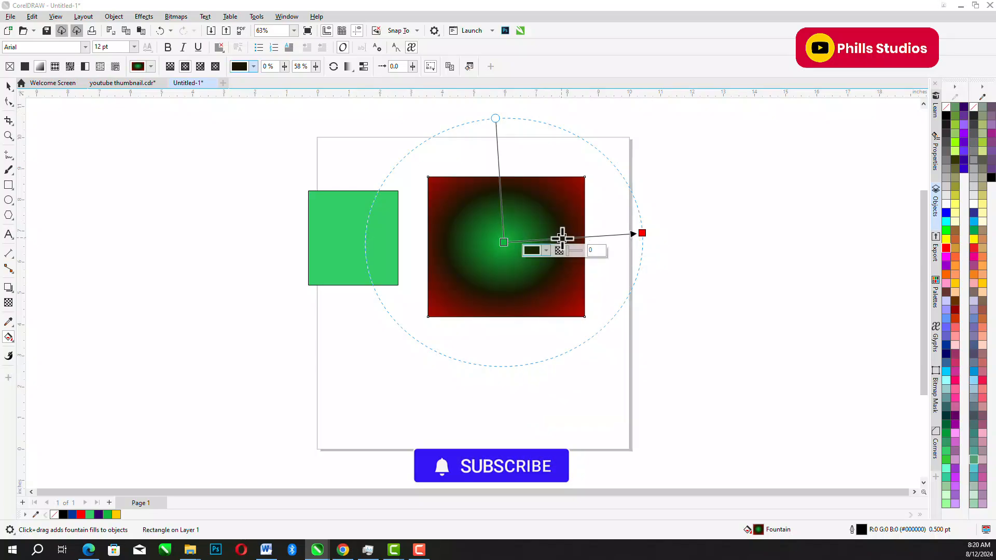
drag(562, 237, 547, 238)
drag(642, 234, 615, 234)
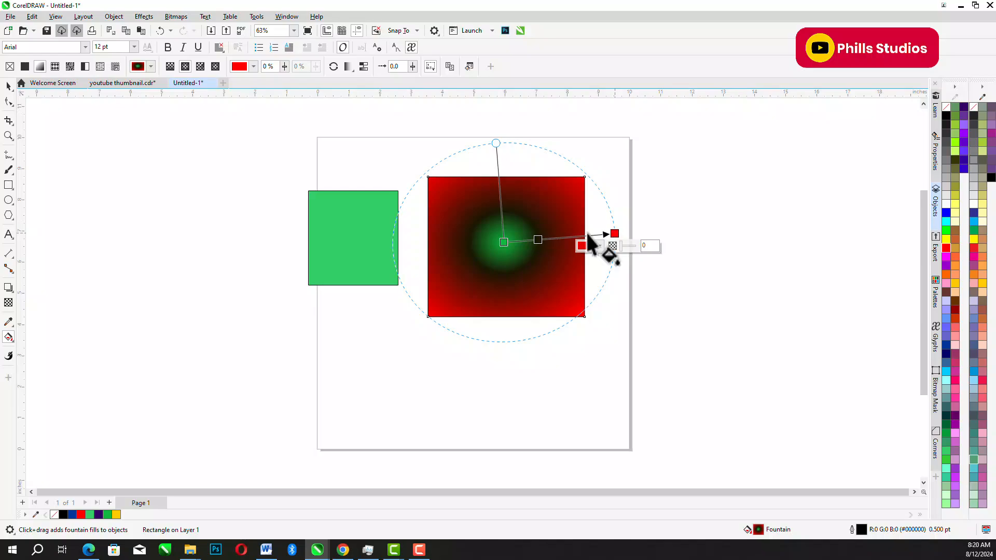
- Replace the rectangle's fountain fill with a uniform Deep Purple (#330066) fill
click(8, 85)
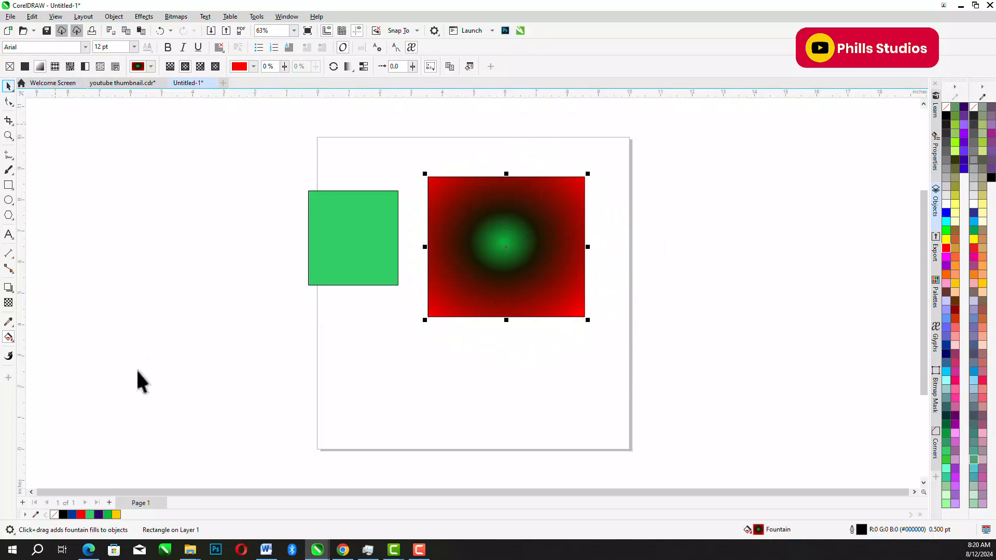
click(98, 514)
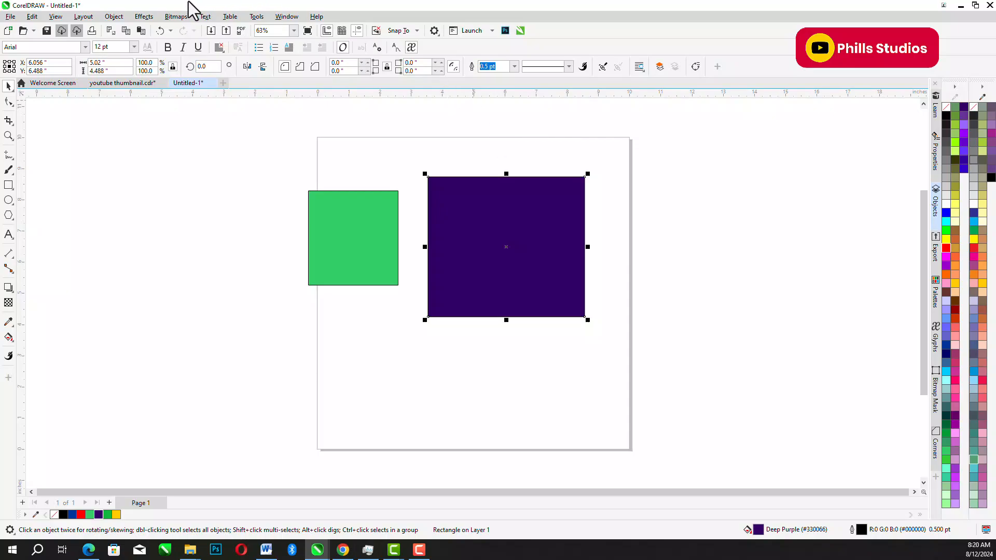
- Hide the guidelines and show them again, and place a horizontal guideline above the page at about Y 10.776 in
click(56, 18)
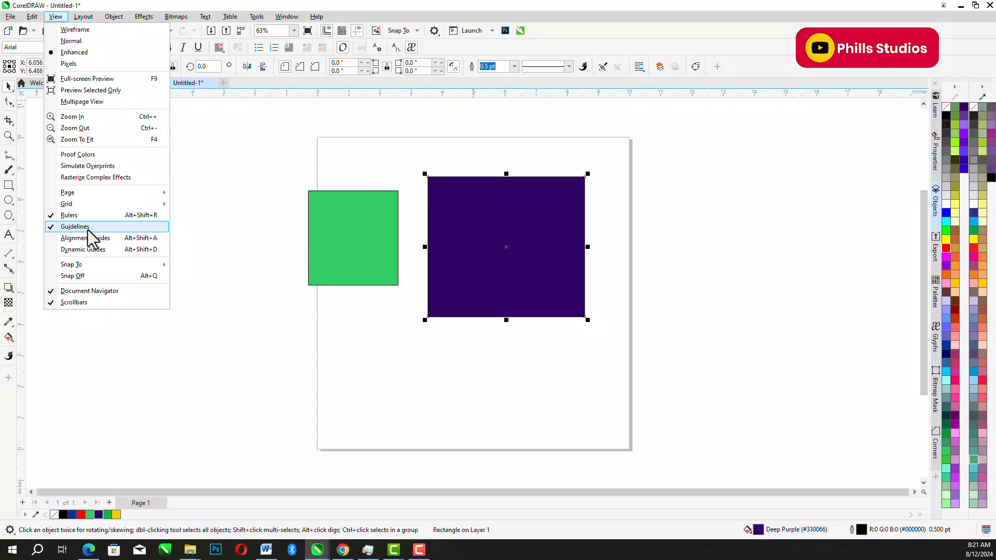
click(72, 227)
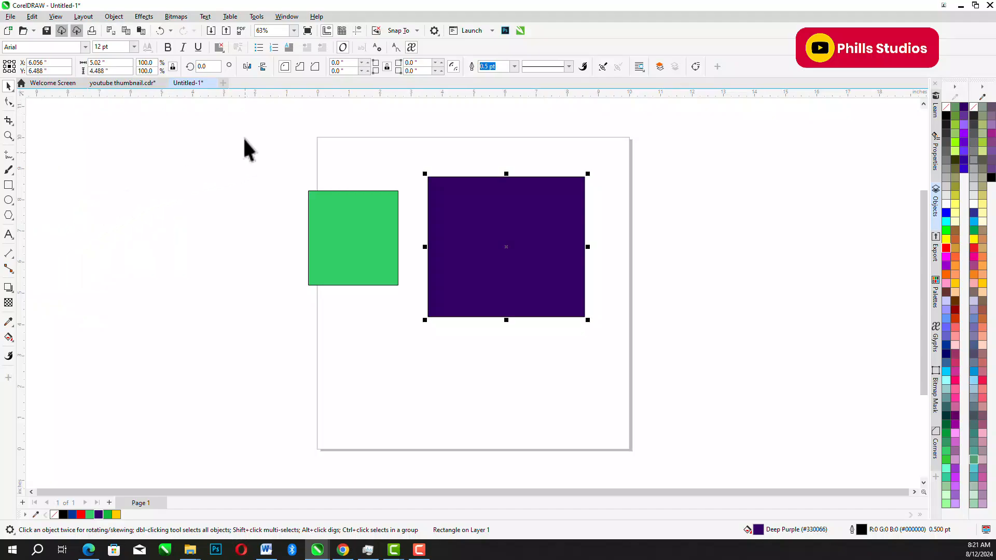
click(61, 21)
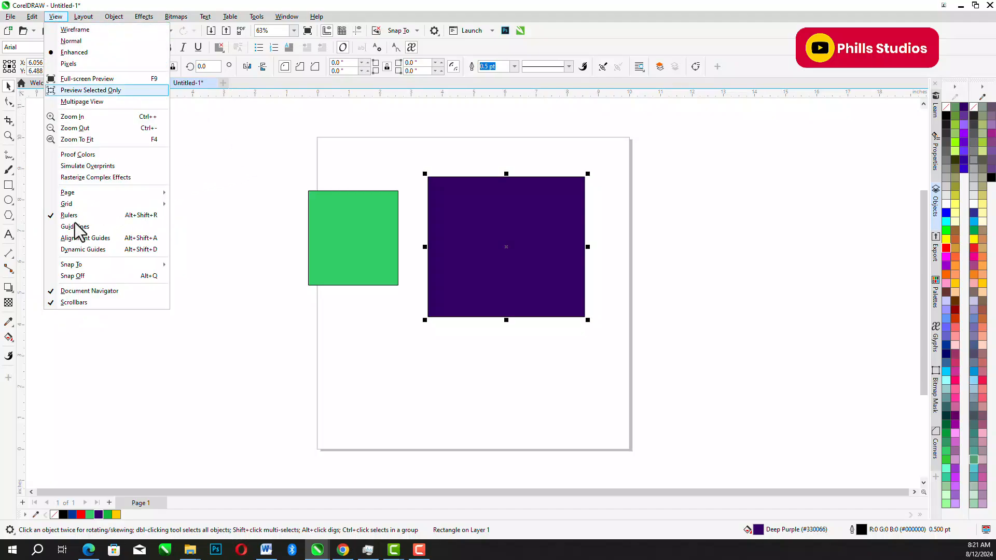
click(86, 230)
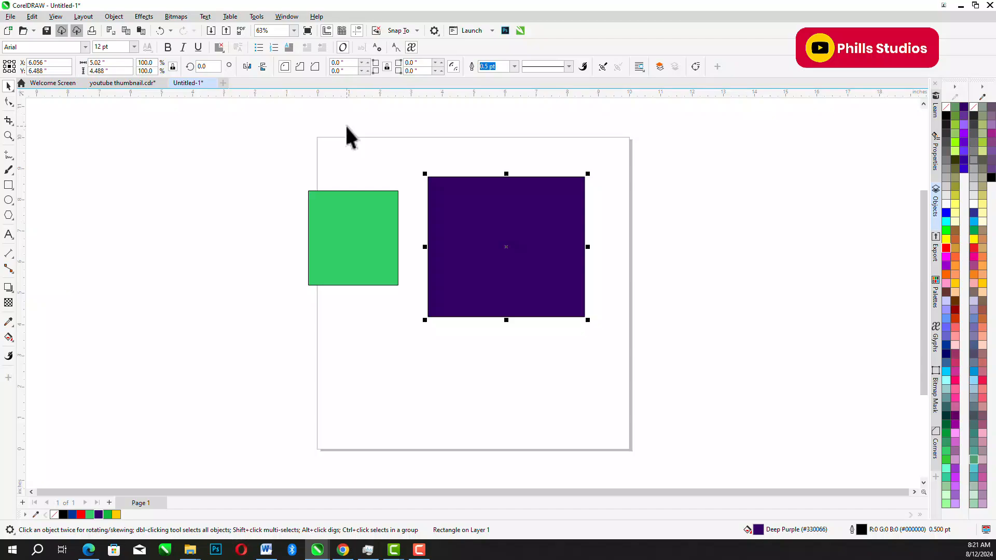
drag(379, 93, 377, 112)
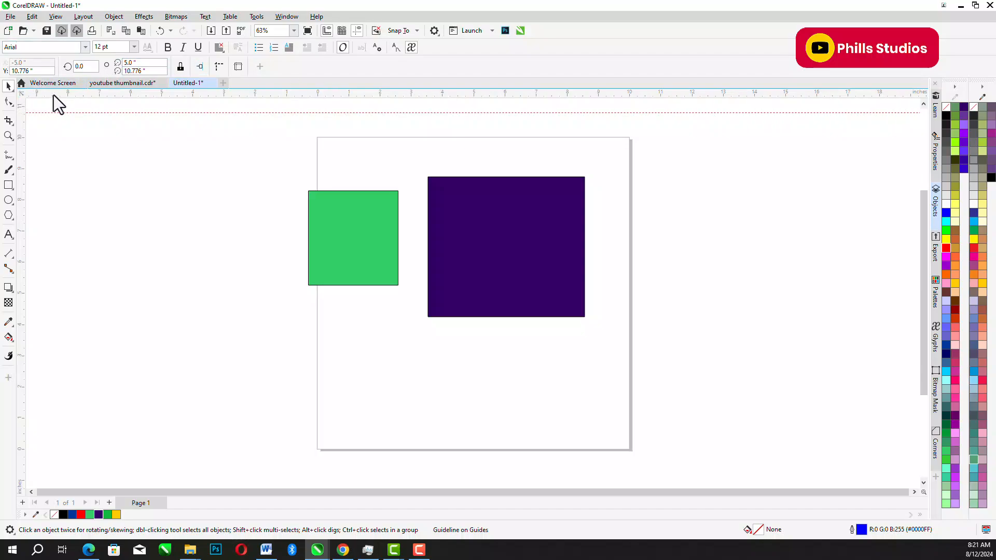
- Hide the rulers and show them again
click(57, 17)
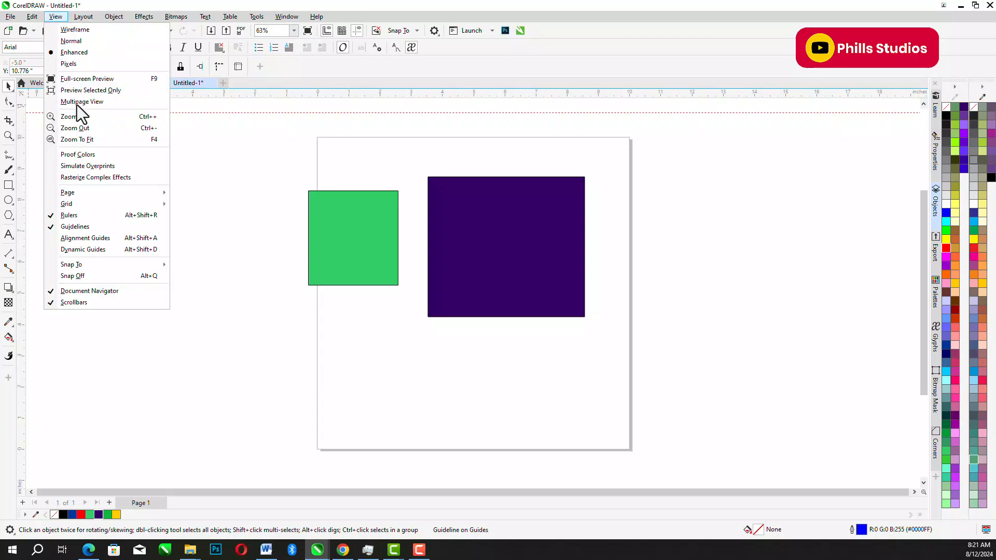
click(70, 217)
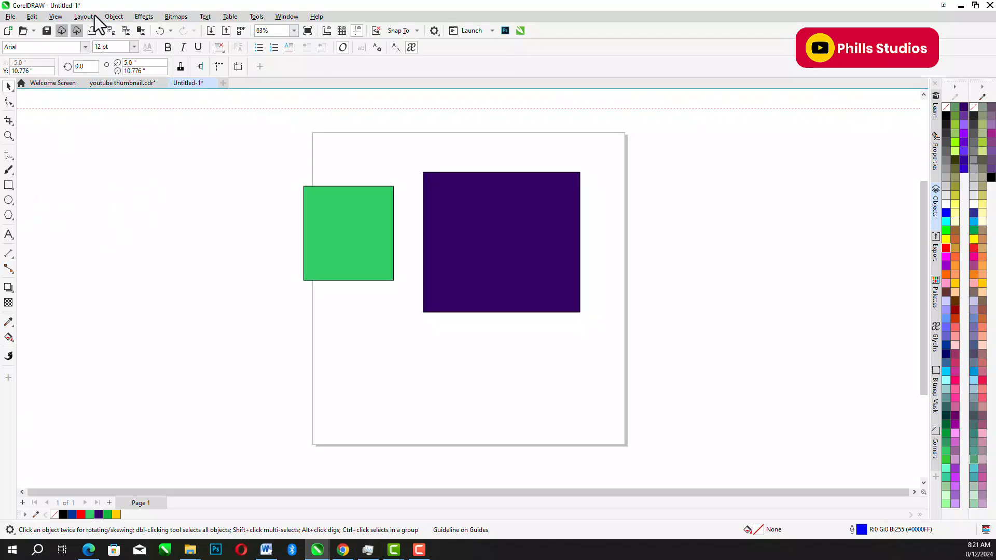
click(56, 16)
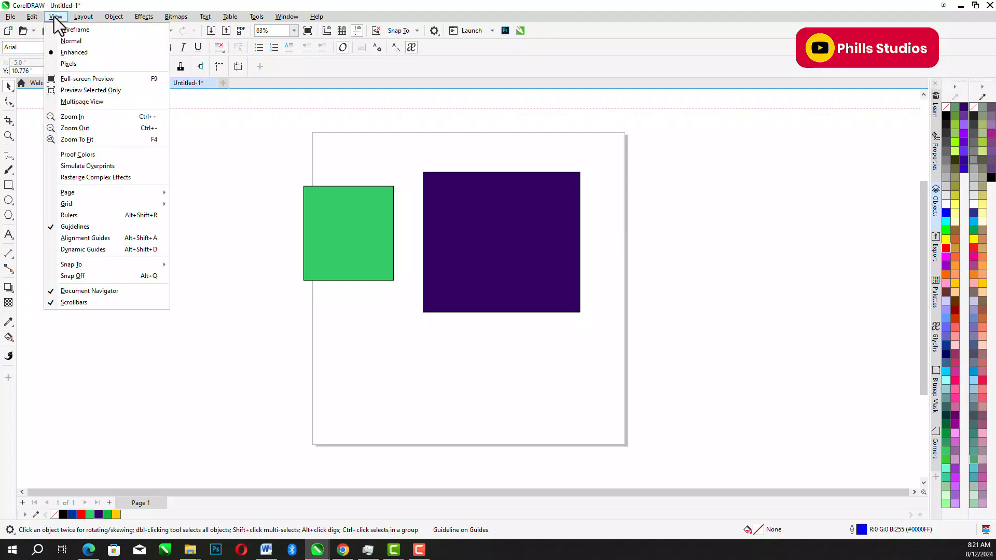
click(71, 215)
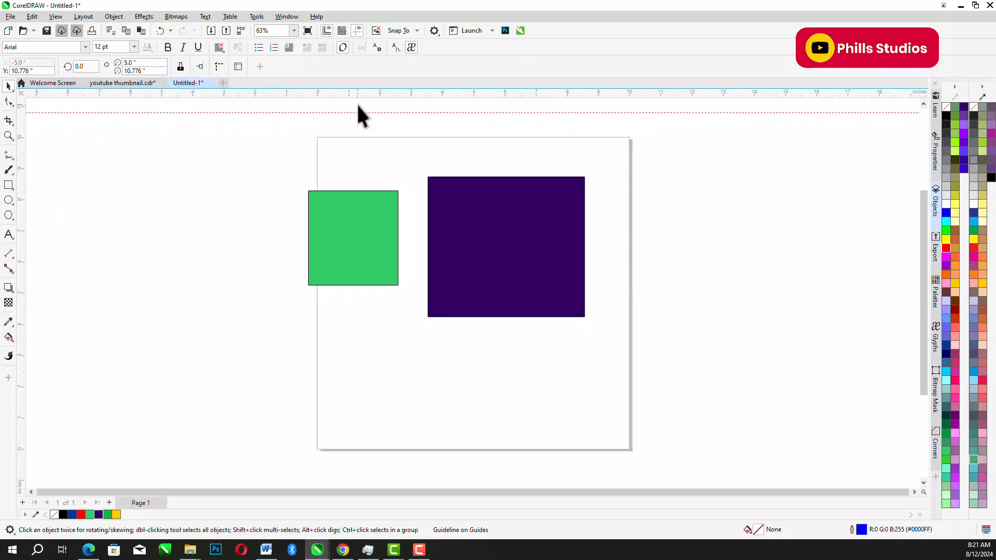
- Frame the purple rectangle with guidelines along its top (about Y 8.765 in), left (about X 3.546 in), right and bottom (about Y 4.244 in) edges
drag(411, 98, 413, 132)
drag(416, 174, 416, 176)
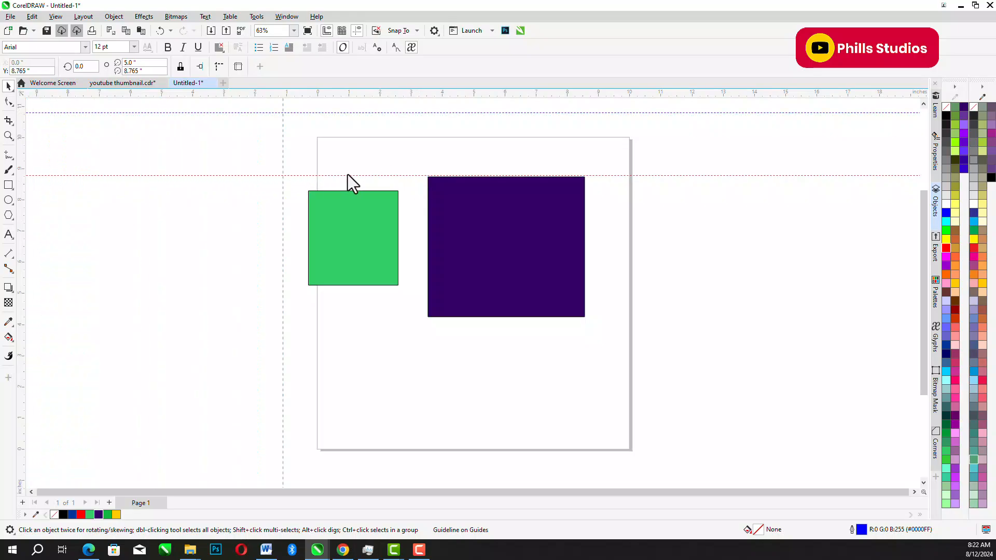
drag(433, 179, 427, 177)
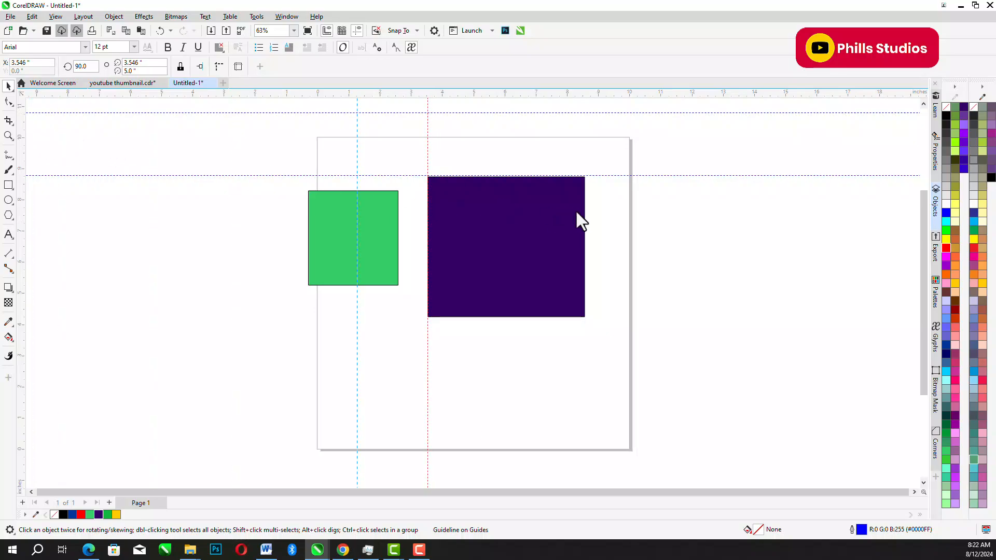
drag(584, 215, 584, 215)
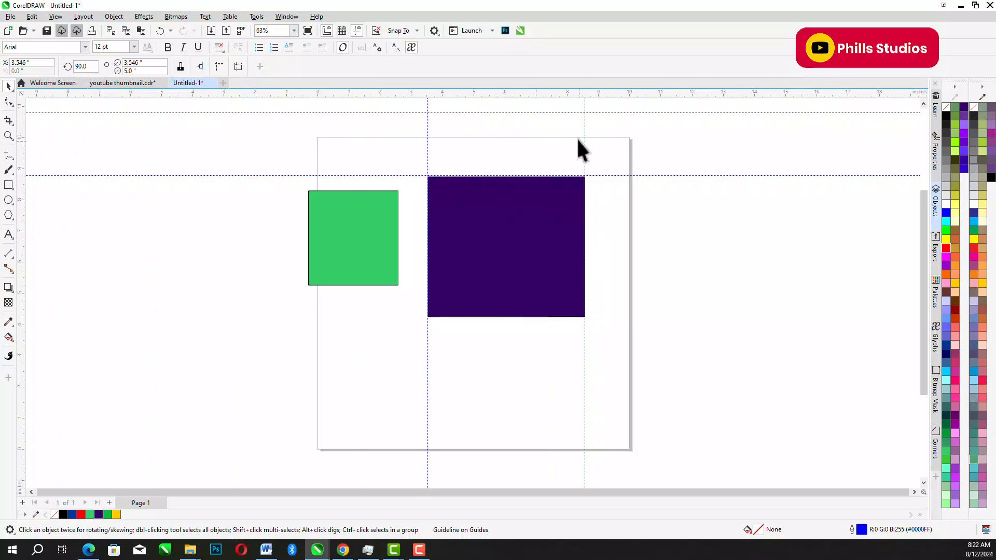
drag(595, 257, 589, 318)
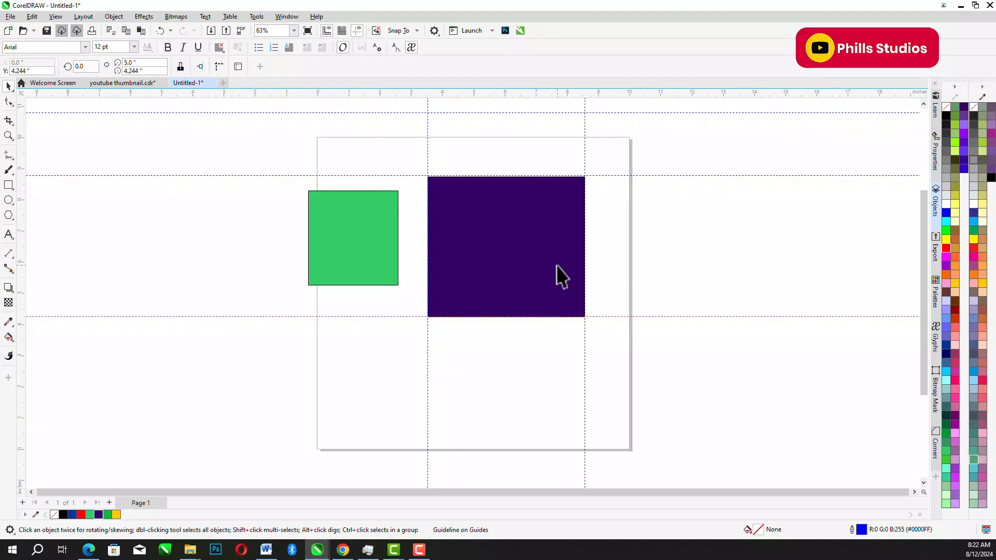
- Fit the green rectangle between the purple rectangle's horizontal guidelines at about 4.298 × 4.521 in, and move both rectangles together onto the page
click(345, 217)
drag(345, 217, 369, 202)
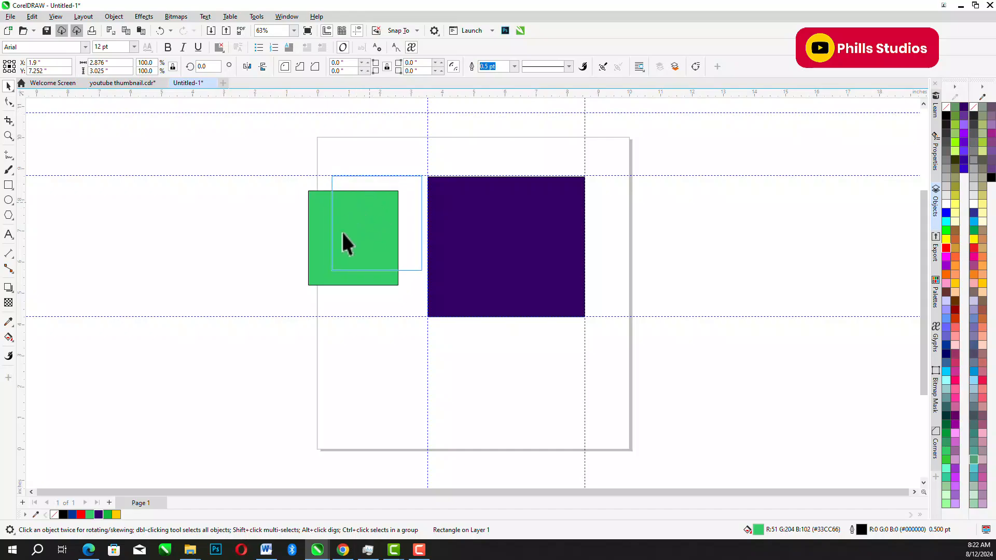
drag(329, 273, 268, 323)
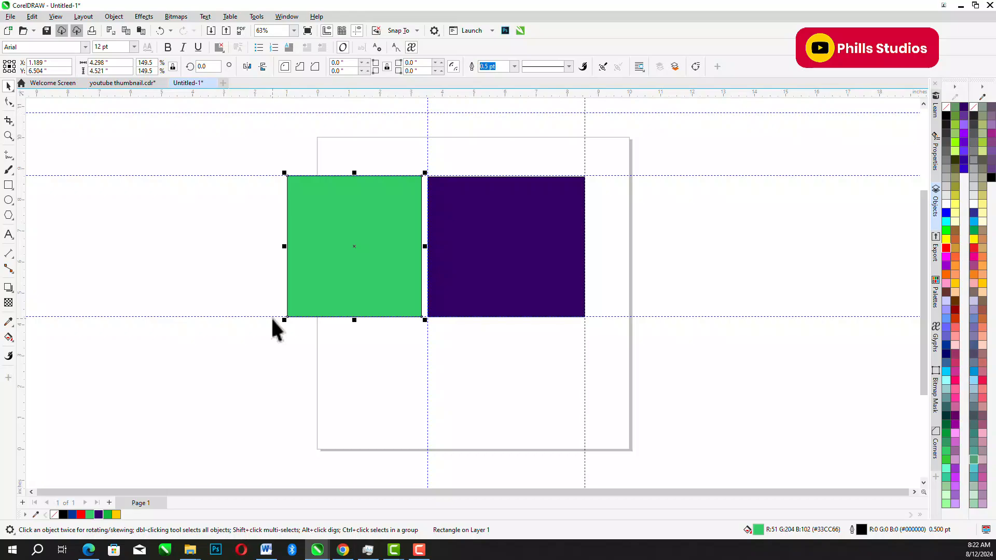
drag(253, 153, 622, 368)
drag(520, 246, 573, 231)
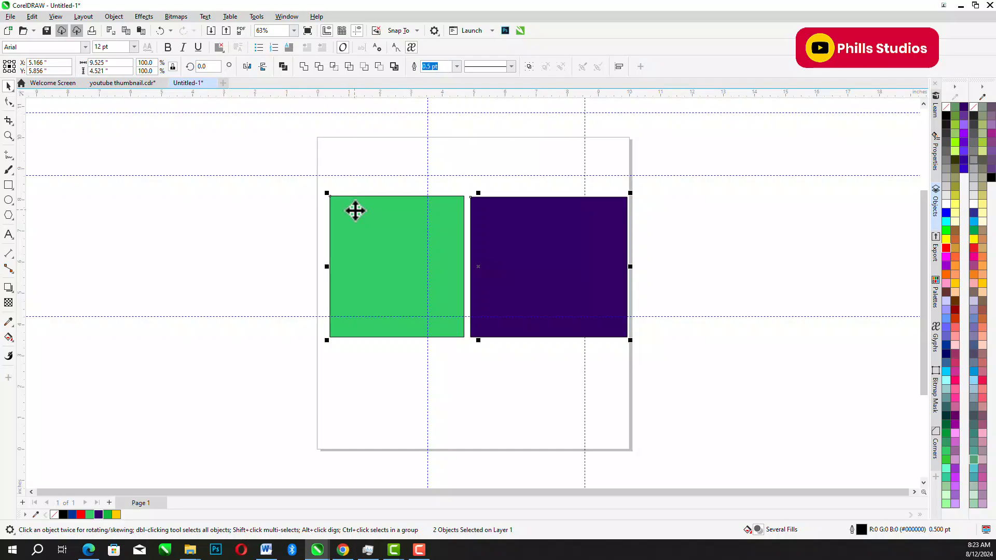
- Open the export dialog for the two selected rectangles and look through the available file formats
click(11, 17)
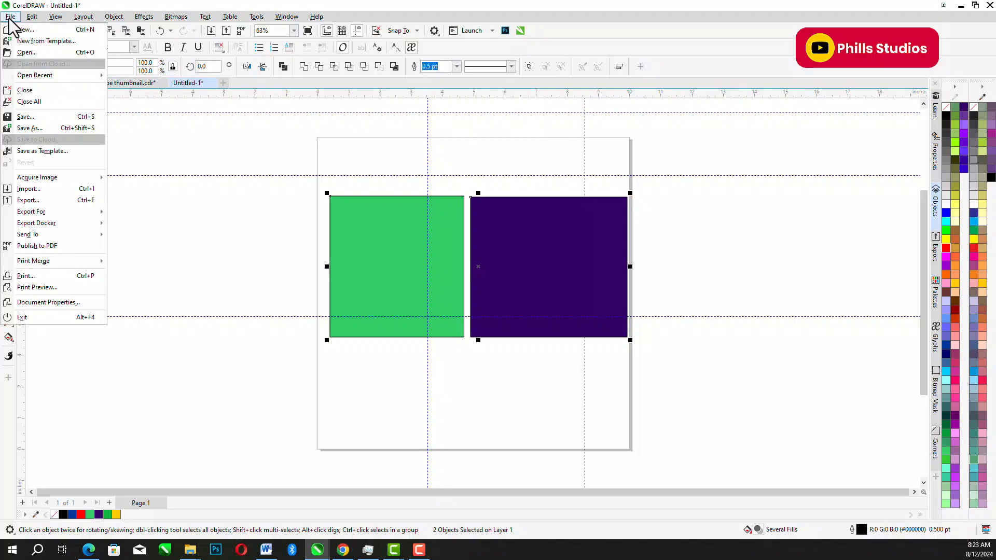
click(55, 201)
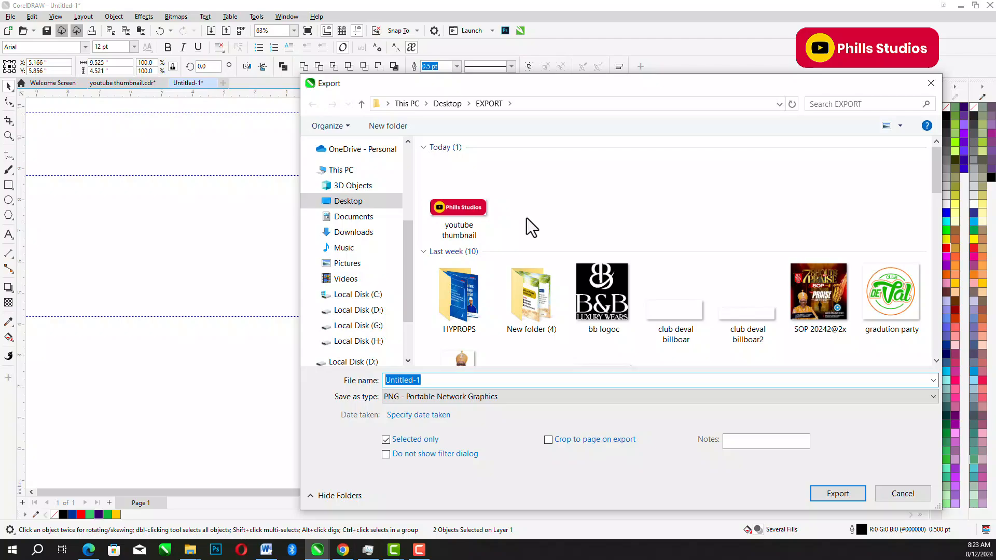
click(440, 396)
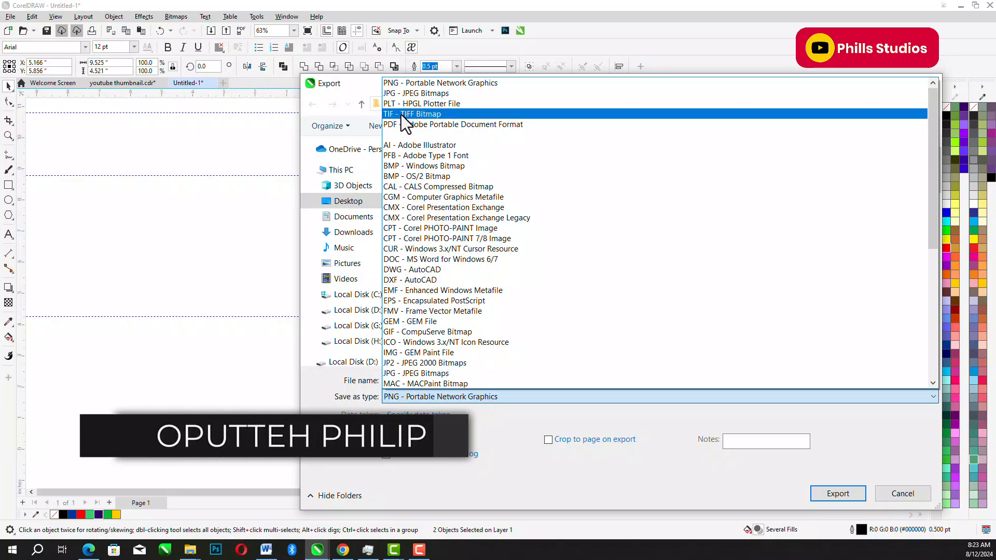
scroll(425, 140, down, 8)
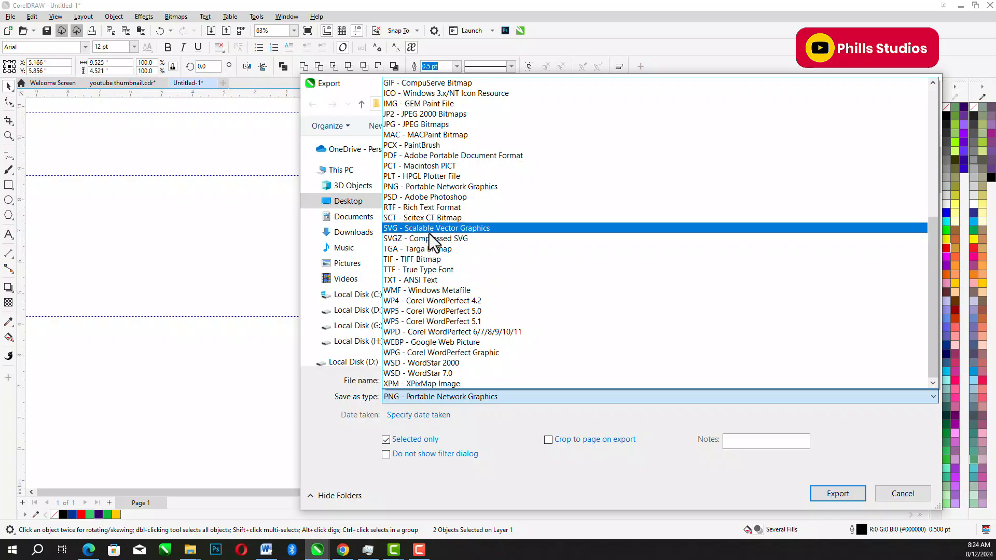
click(677, 406)
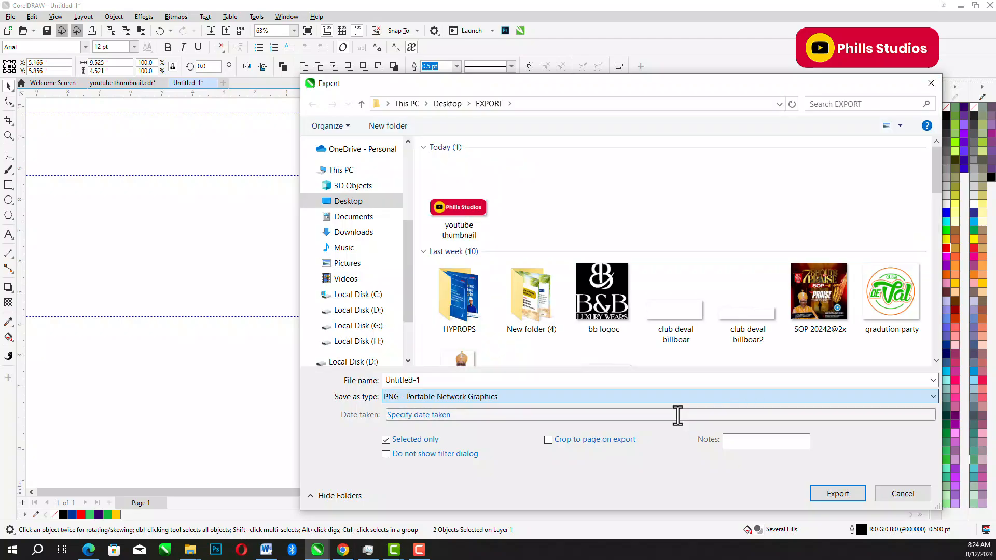
- Start exporting the selected rectangles as a JPG named Untitled-1, agreeing to replace the existing file
click(596, 380)
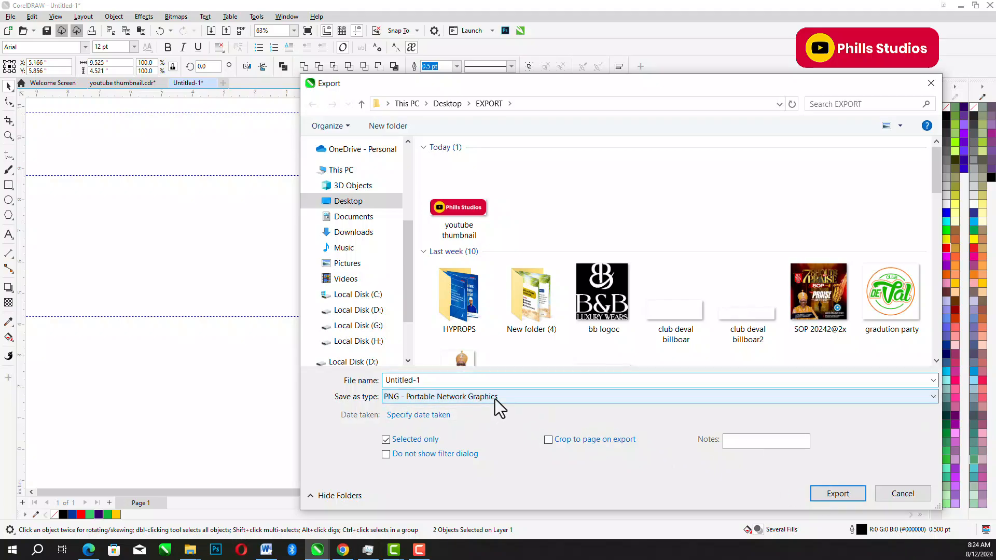
click(495, 398)
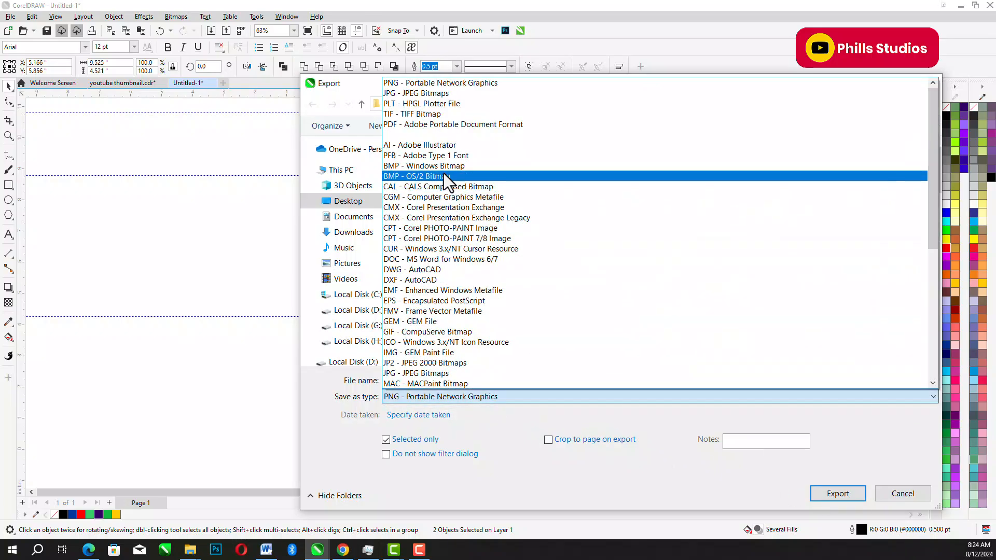
click(422, 93)
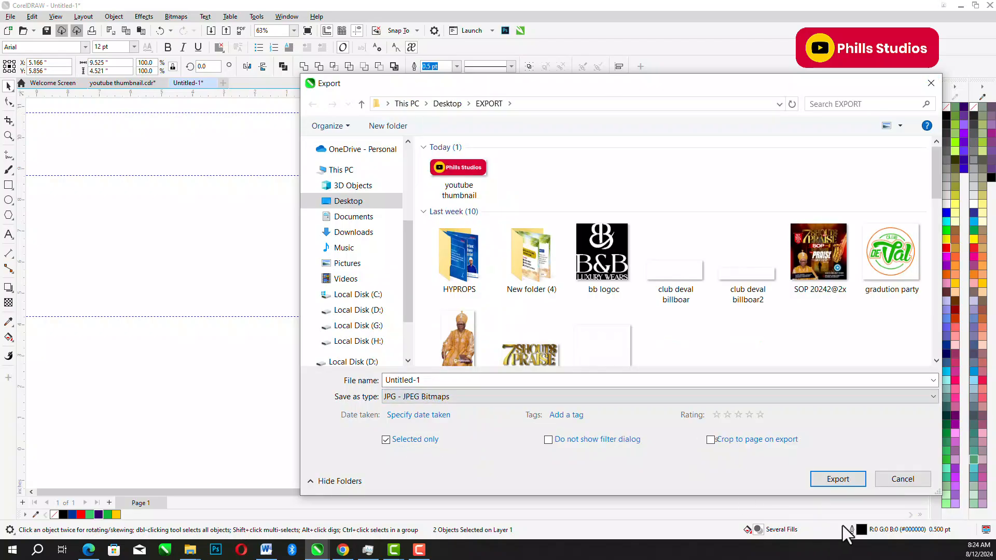
click(836, 481)
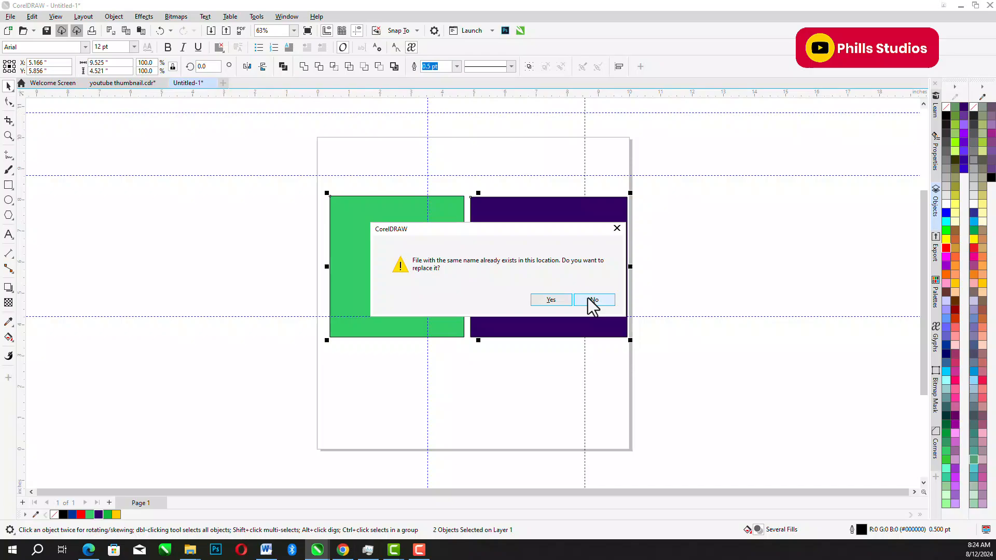
click(551, 299)
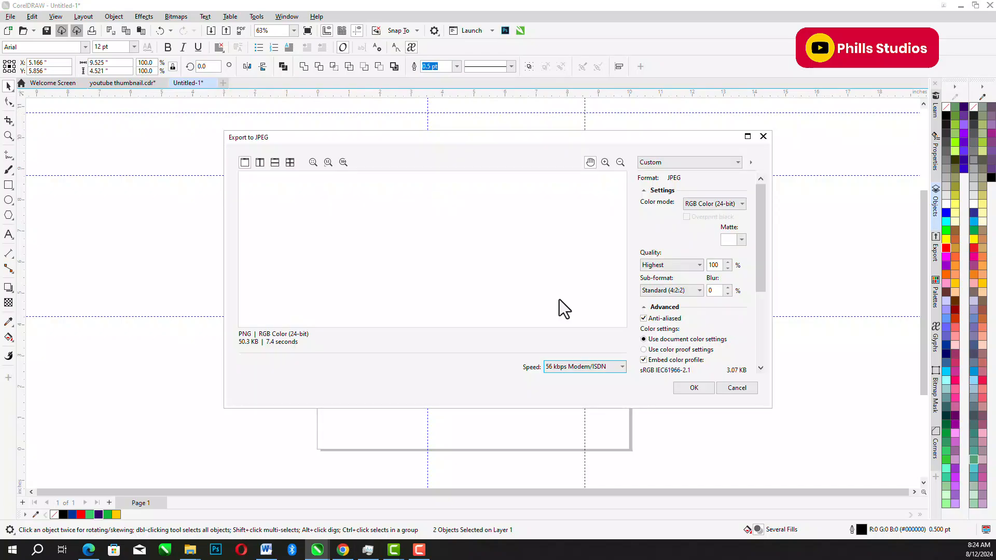
- Review the JPEG export's color mode, quality and resolution choices, keeping RGB Color (24-bit), Highest and 300, and cancel the export
click(730, 205)
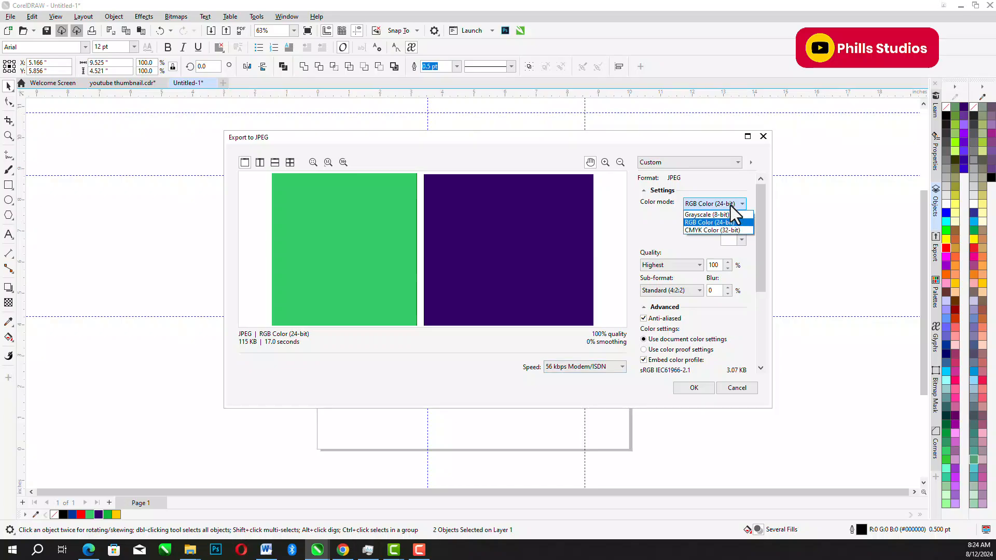
click(704, 222)
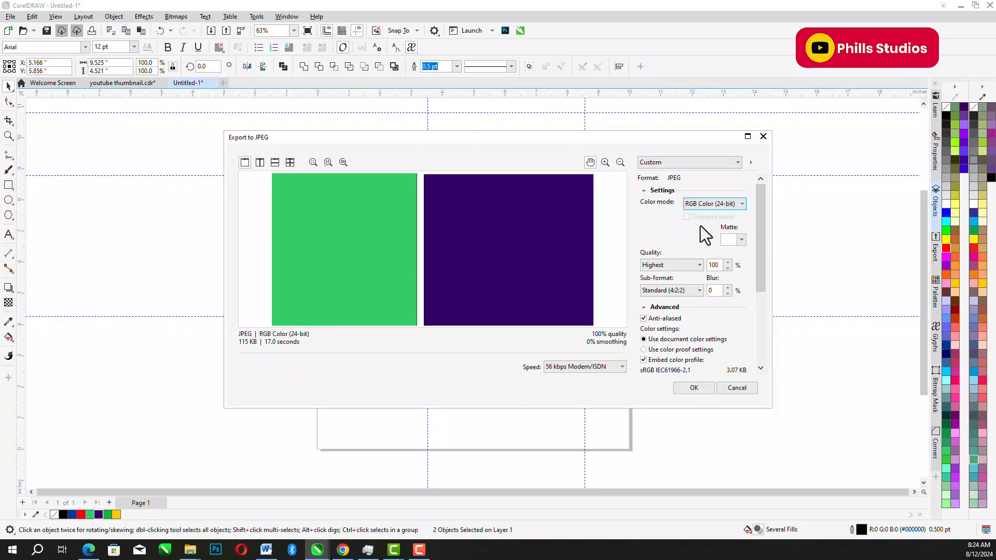
click(667, 265)
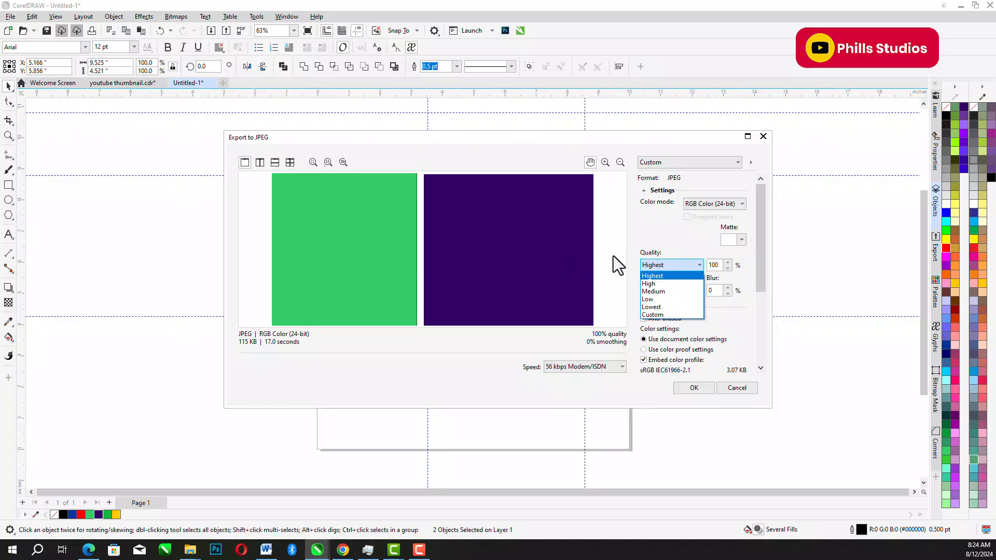
click(674, 263)
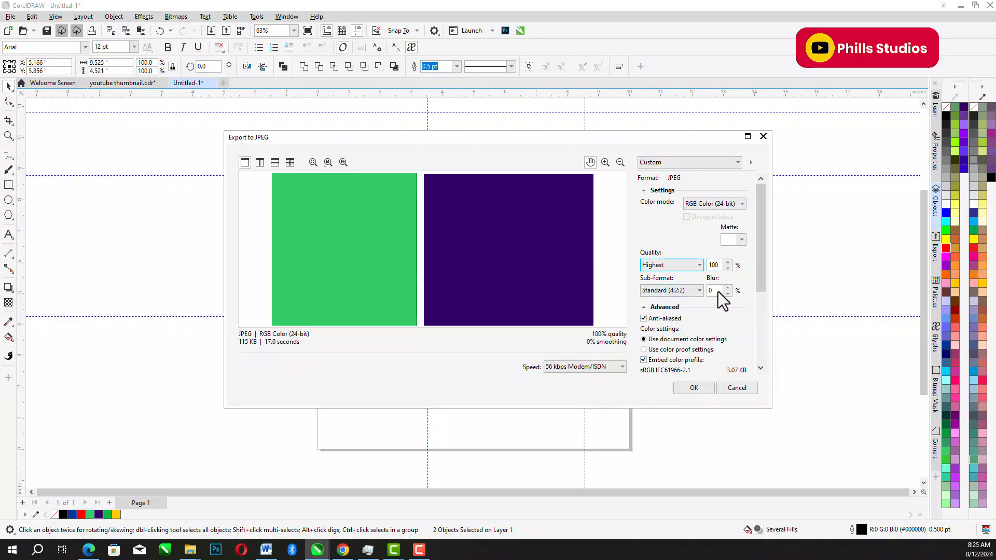
drag(764, 241, 769, 337)
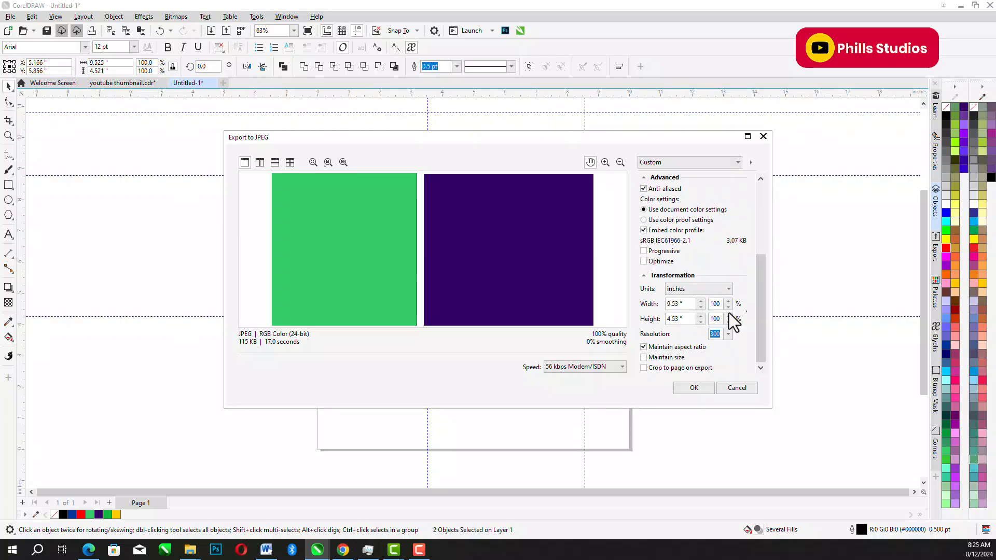
click(646, 275)
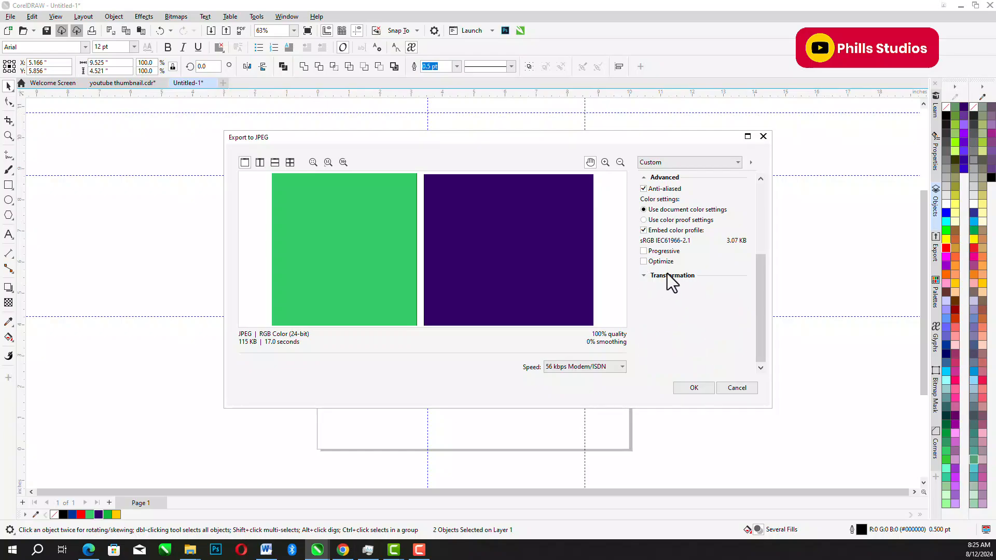
click(642, 278)
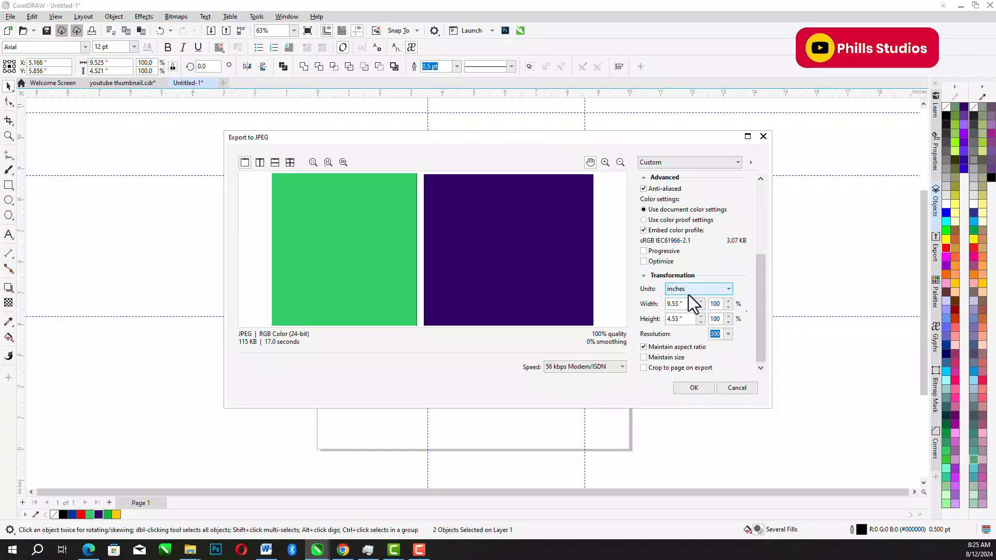
click(728, 334)
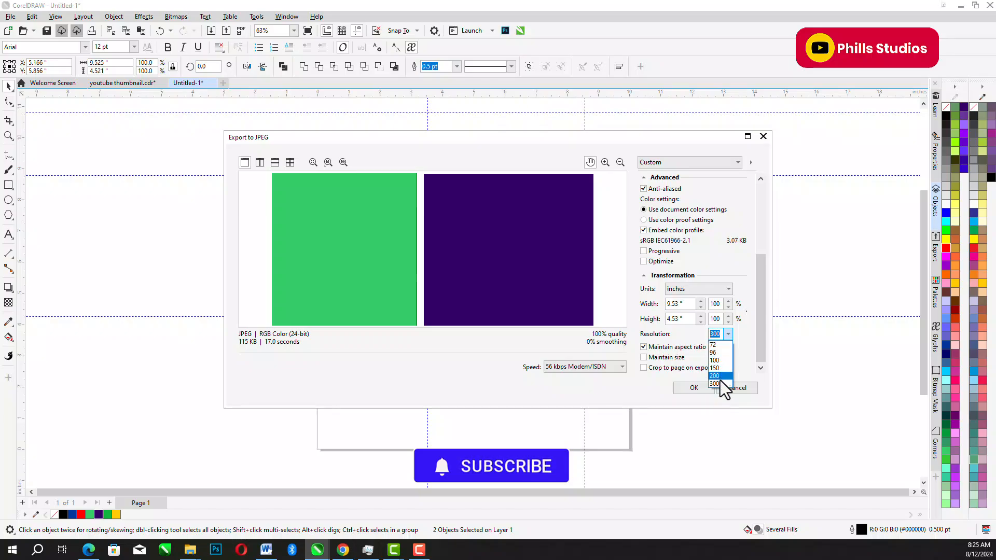
click(677, 338)
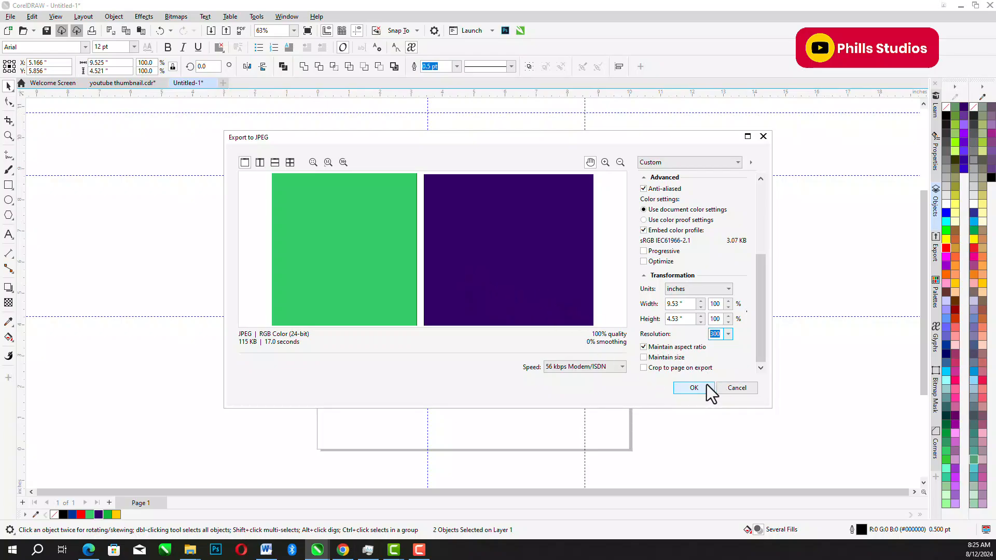
click(730, 399)
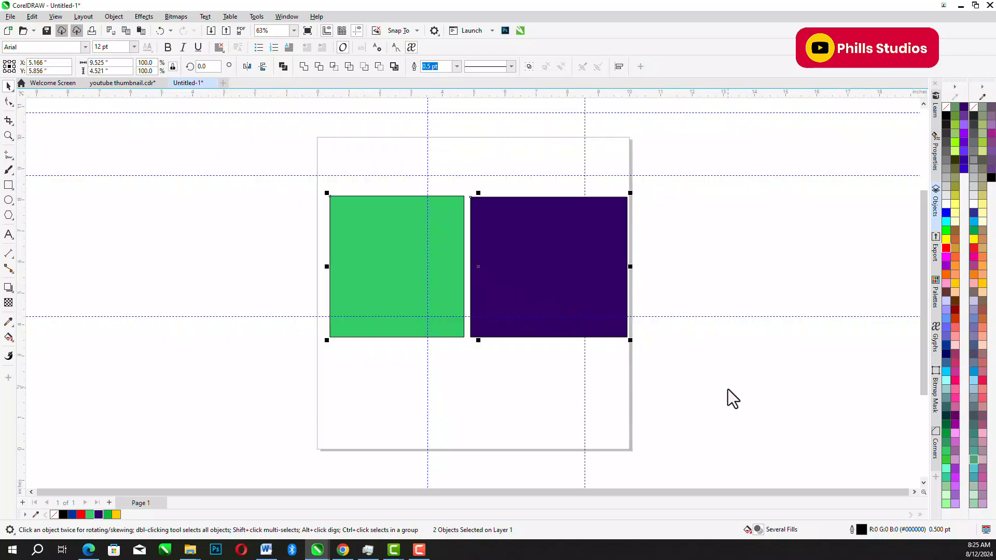